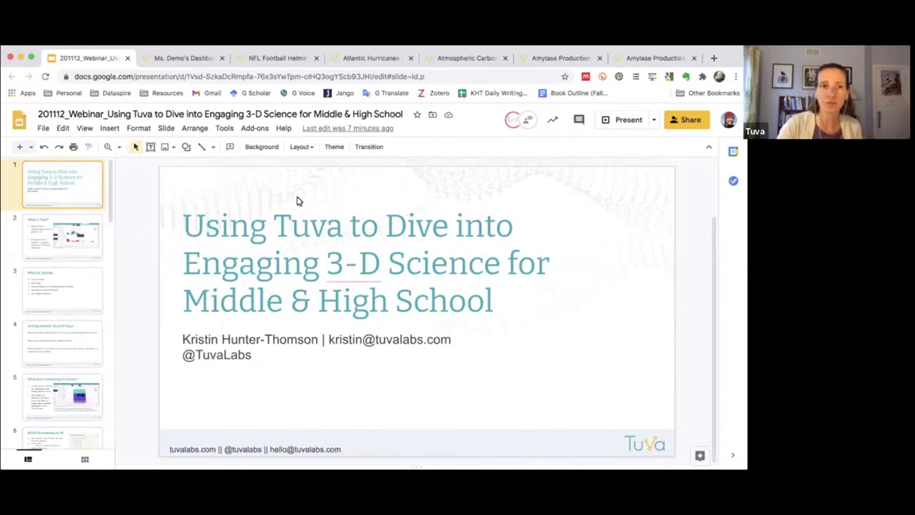
Go through the webinar slides from the title slide to "NGSS Phenomena or PE", reading the Tuva overview, agenda and discussion prompts
{"action": "left_click", "coordinate": [278, 294]}
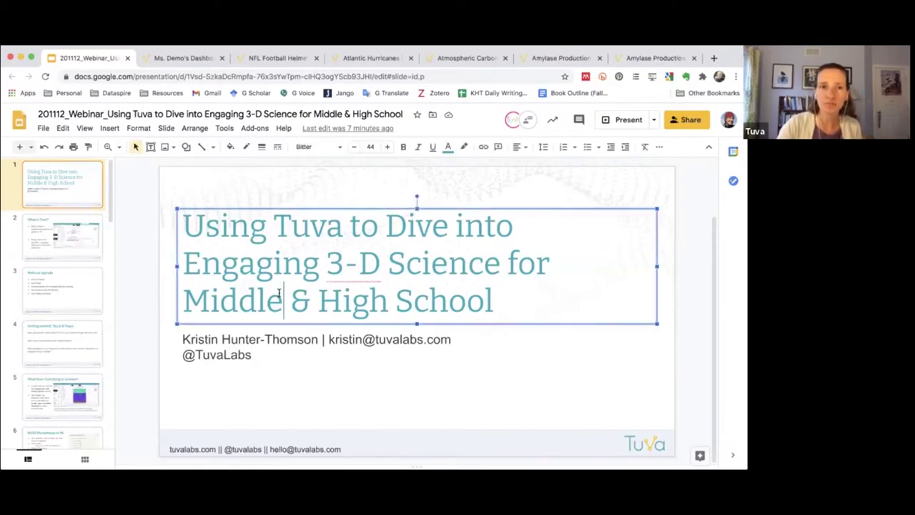
{"action": "left_click", "coordinate": [94, 241]}
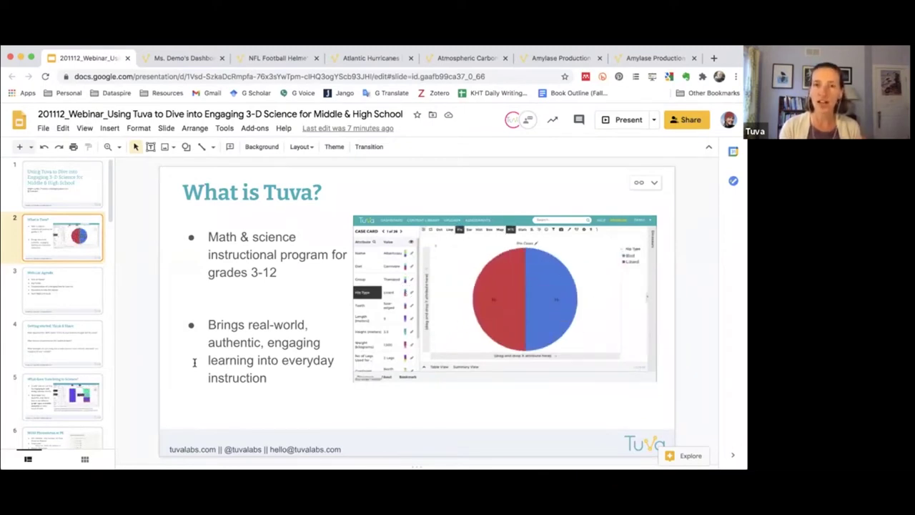
{"action": "left_click", "coordinate": [63, 290]}
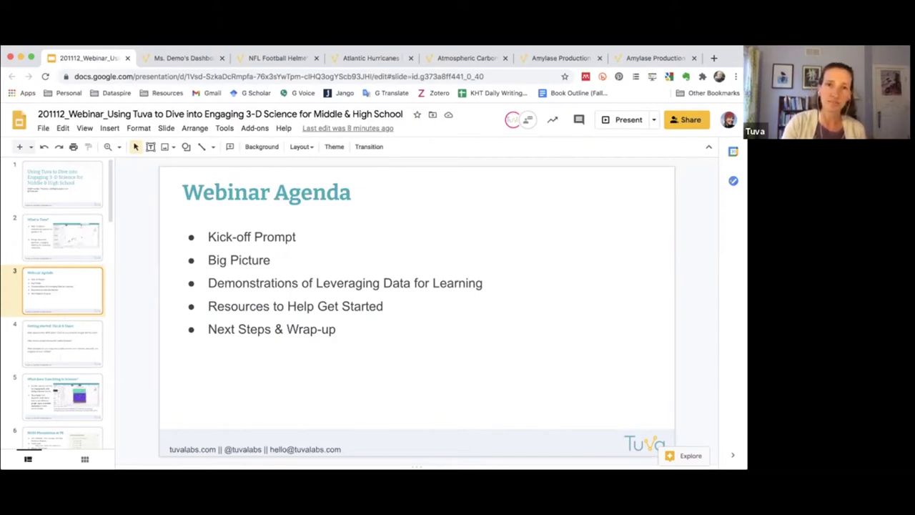
{"action": "left_click", "coordinate": [62, 357]}
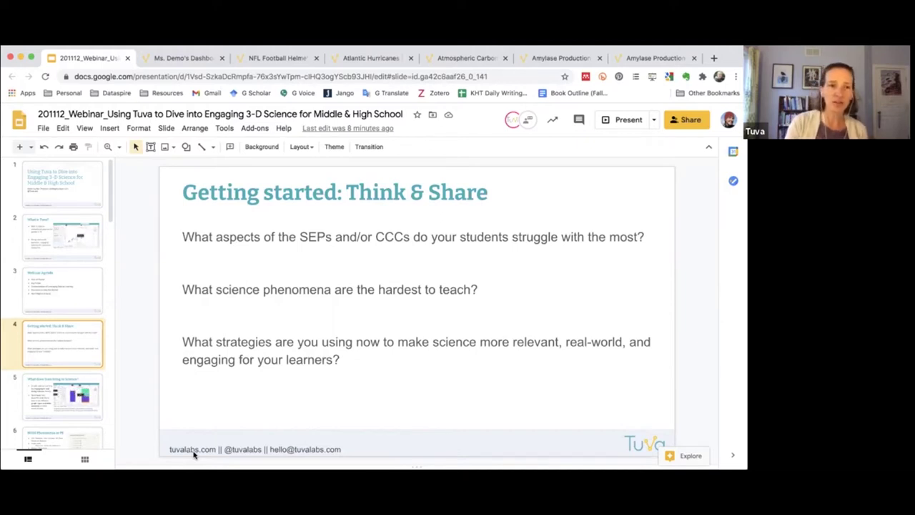
{"action": "left_click", "coordinate": [34, 409]}
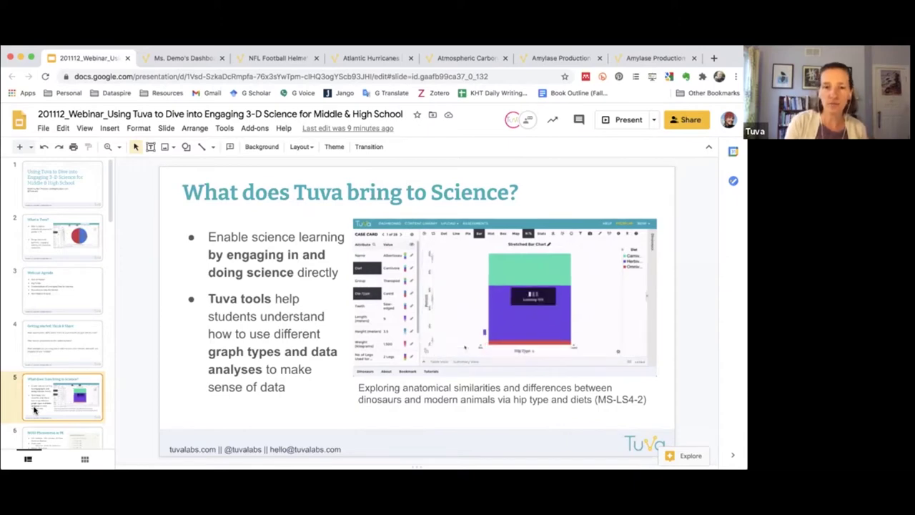
{"action": "key", "text": "Down"}
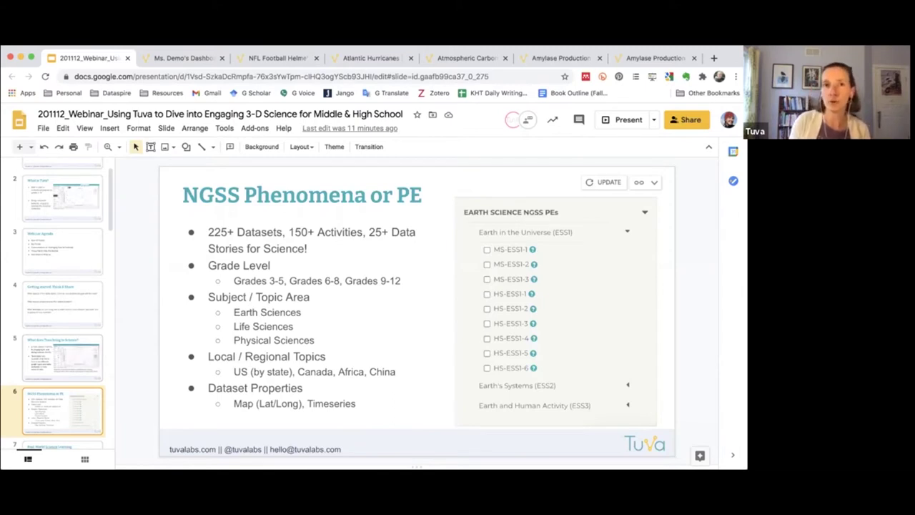
Switch to Tuva, show the Science content of the content library and filter it by Grades 6-8
{"action": "left_click", "coordinate": [176, 60]}
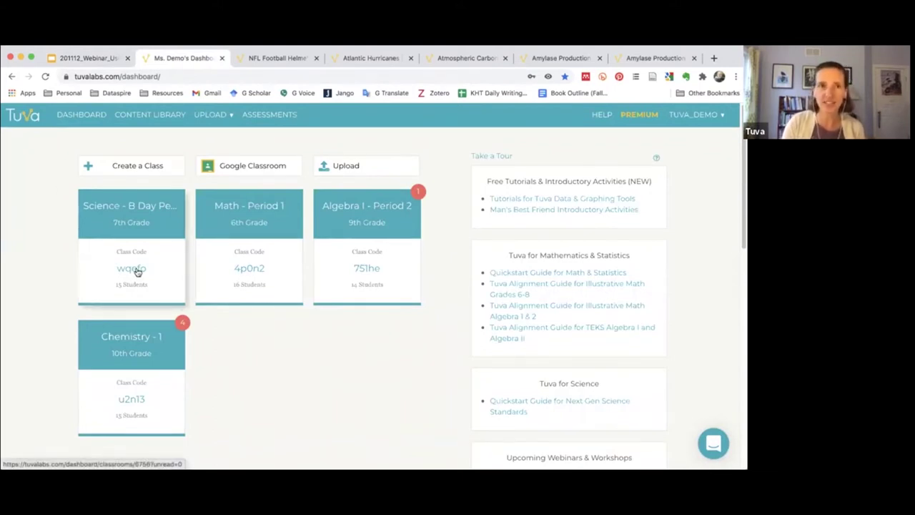
{"action": "left_click", "coordinate": [148, 119]}
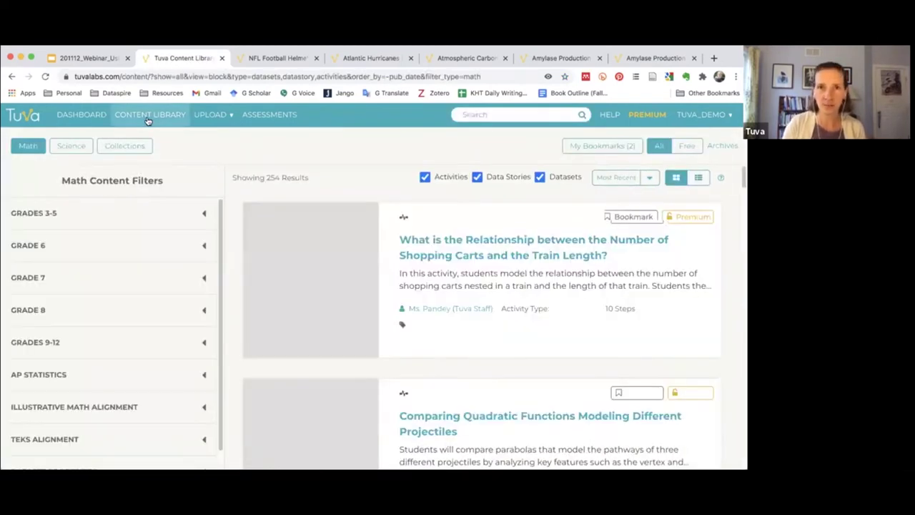
{"action": "left_click", "coordinate": [72, 146]}
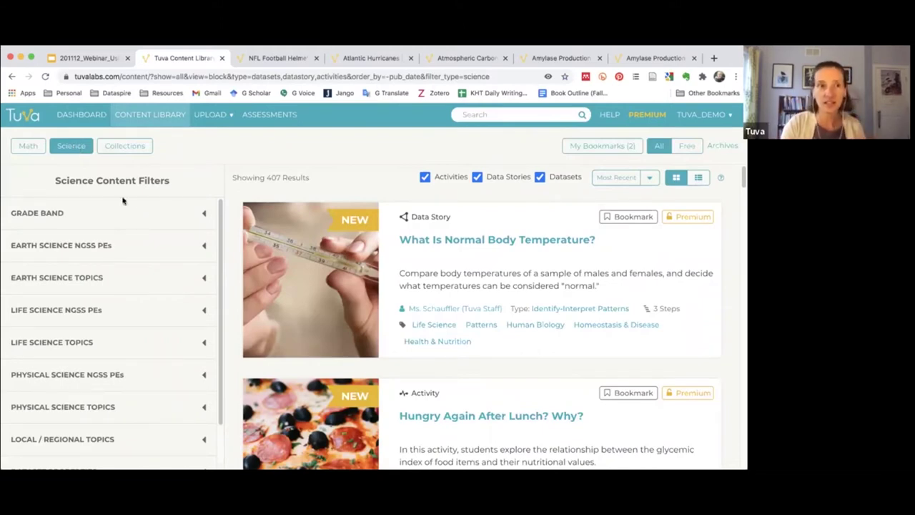
{"action": "left_click", "coordinate": [204, 215]}
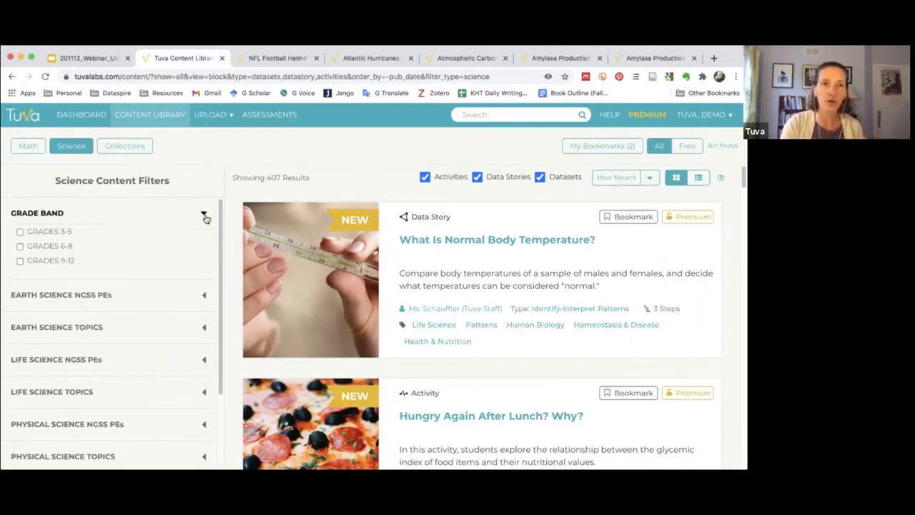
{"action": "left_click", "coordinate": [53, 246]}
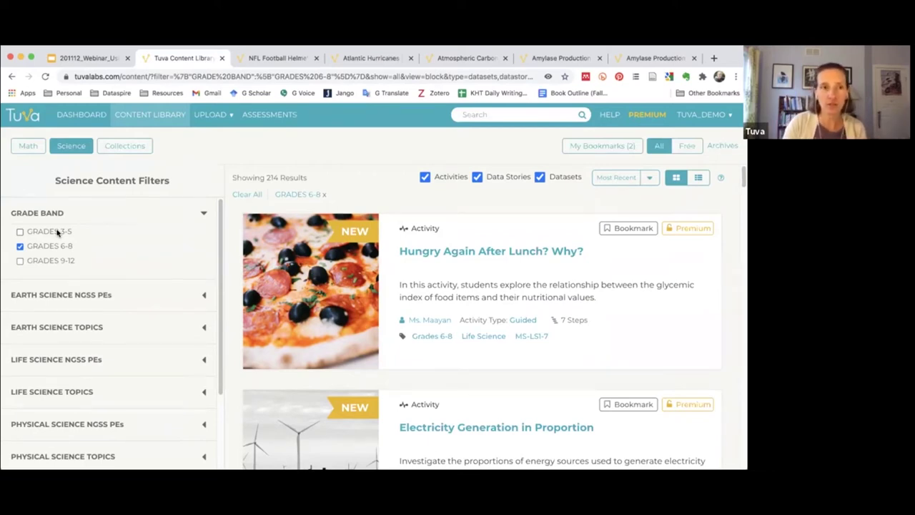
{"action": "left_click", "coordinate": [202, 213]}
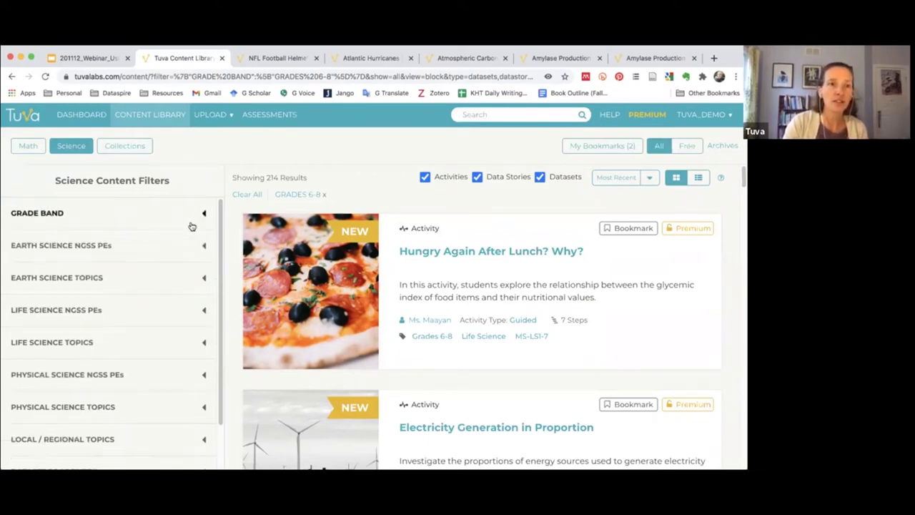
Filter the science content by the life science performance expectation MS-LS1-2 under Molecules to Organisms (LS1)
{"action": "left_click", "coordinate": [204, 310]}
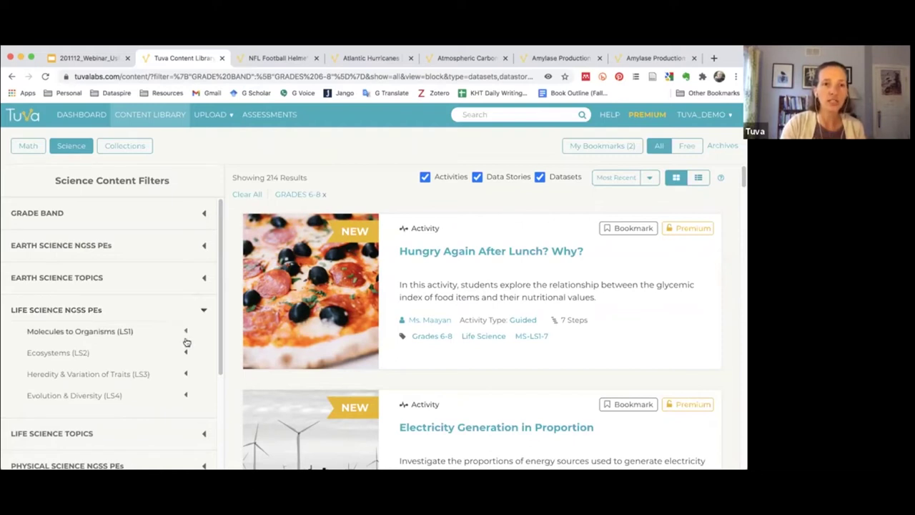
{"action": "left_click", "coordinate": [186, 332]}
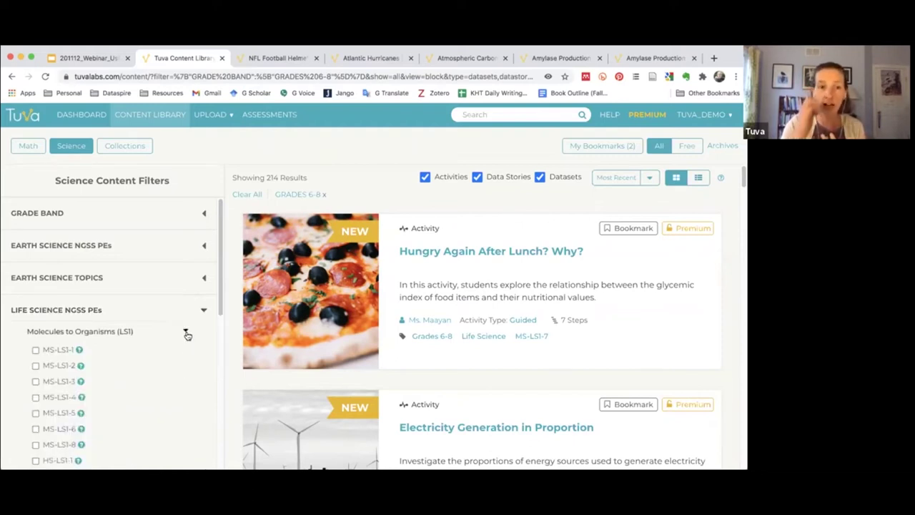
{"action": "left_click", "coordinate": [36, 366]}
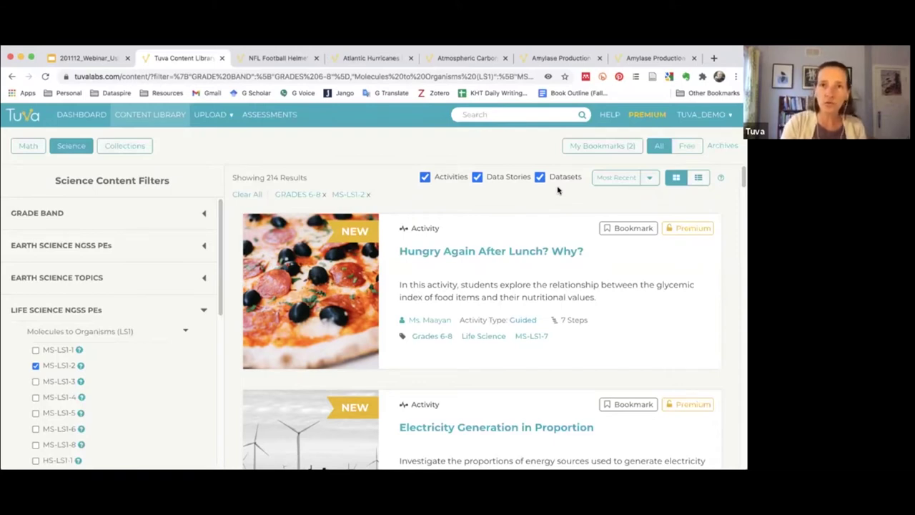
Remove the MS-LS1-2 filter and limit the results to Activities, excluding Data Stories and Datasets
{"action": "left_click", "coordinate": [425, 176]}
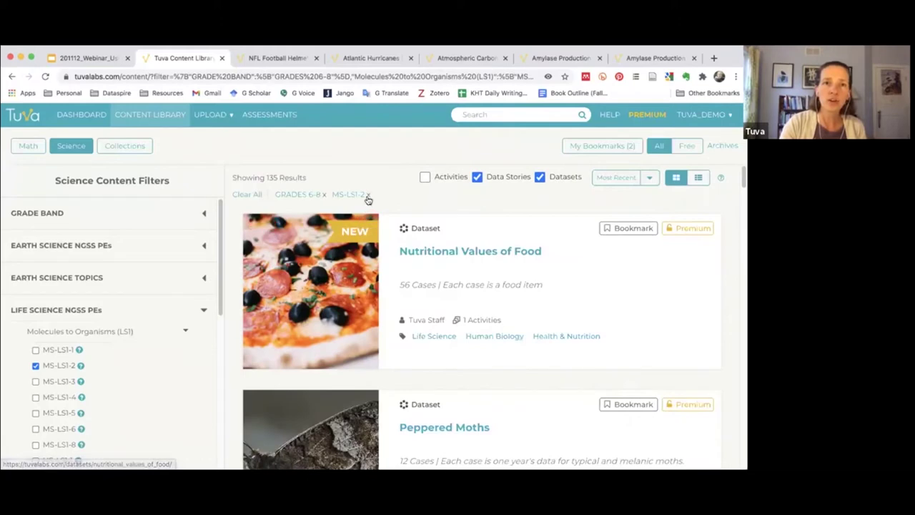
{"action": "left_click", "coordinate": [368, 197]}
{"action": "left_click", "coordinate": [543, 178]}
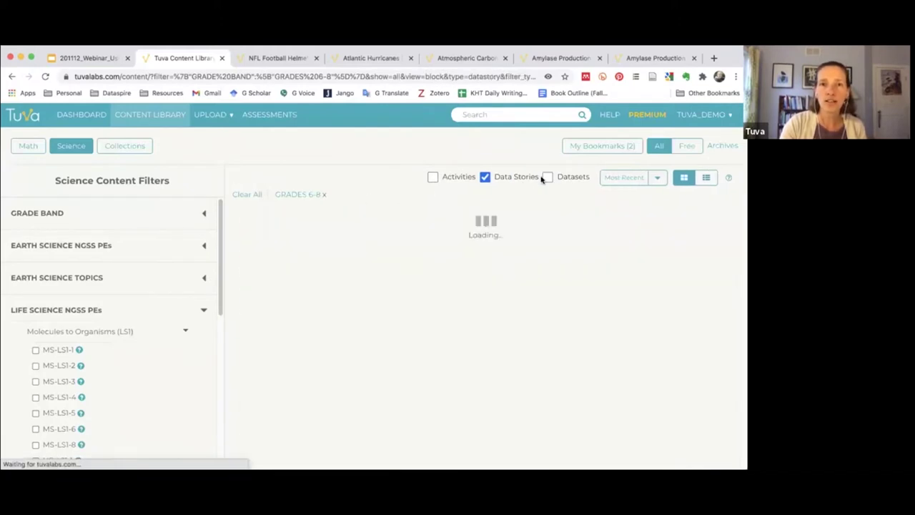
{"action": "left_click", "coordinate": [432, 176]}
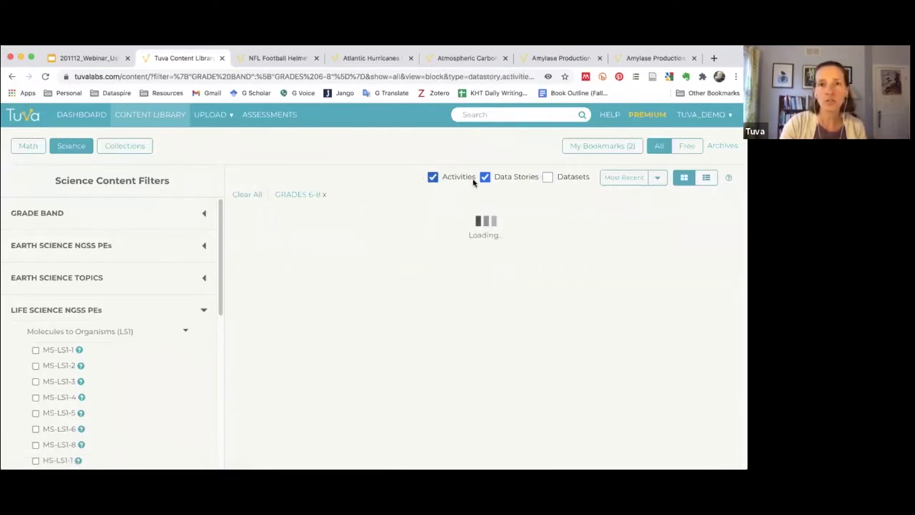
{"action": "left_click", "coordinate": [484, 177]}
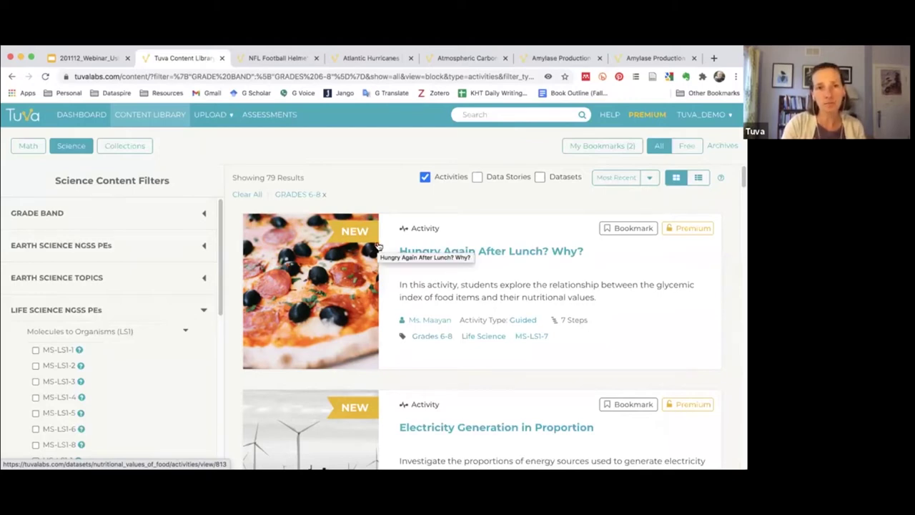
Collapse the Life Science NGSS PEs filters and examine the Life Science Topics under Molecules to Organisms
{"action": "left_click", "coordinate": [206, 310]}
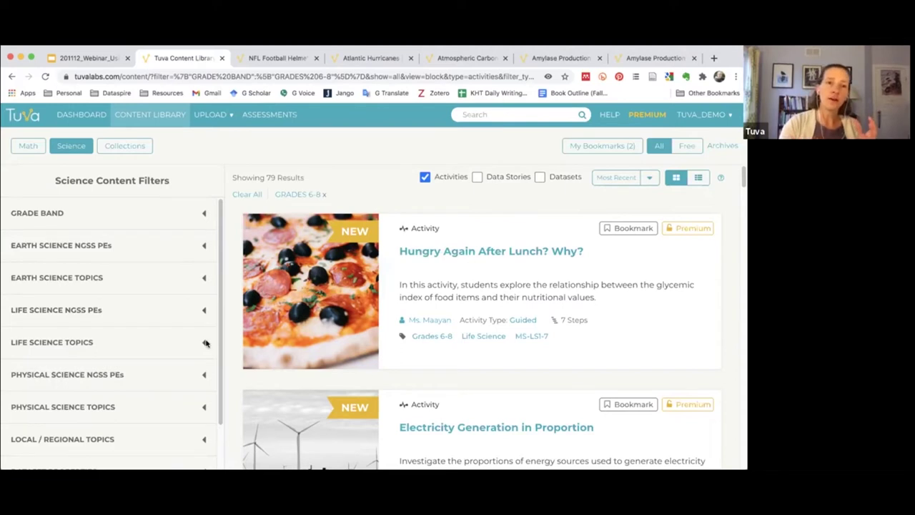
{"action": "left_click", "coordinate": [205, 343]}
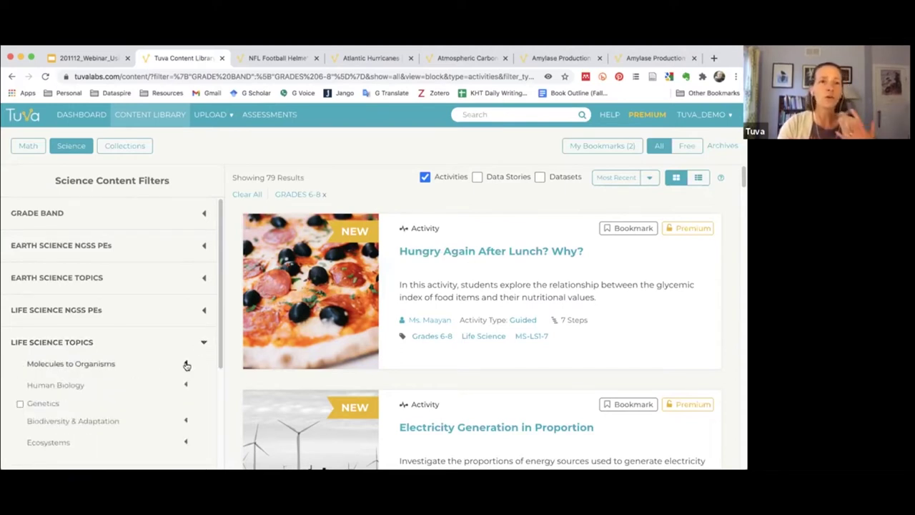
{"action": "left_click", "coordinate": [186, 365]}
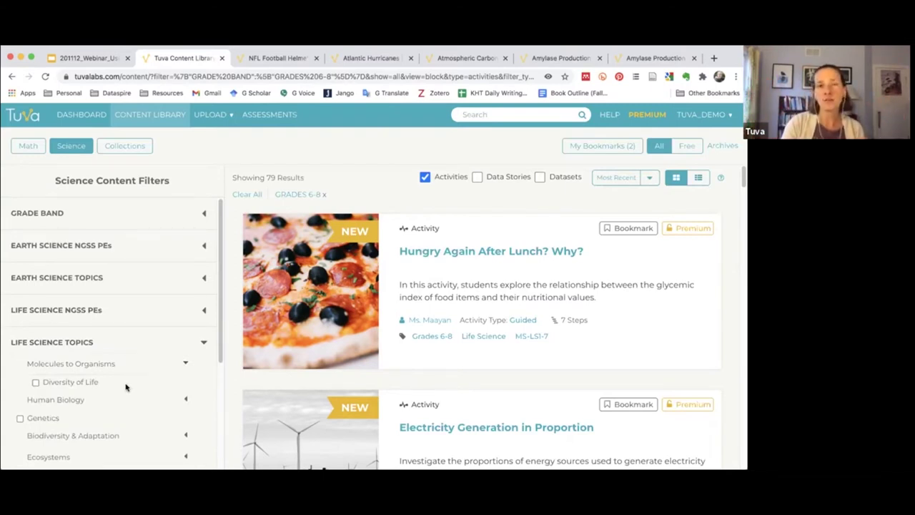
Return to the webinar slides in Google Slides and go through "Real-World Science Learning" up to "Exploring Kinetic Energy in Real-World"
{"action": "left_click", "coordinate": [82, 60]}
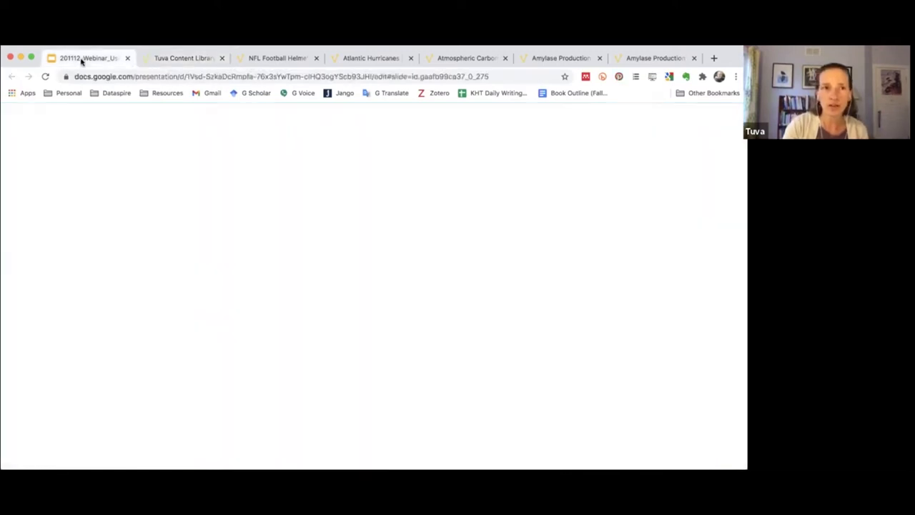
{"action": "scroll", "coordinate": [63, 400], "scroll_direction": "down", "scroll_amount": 2}
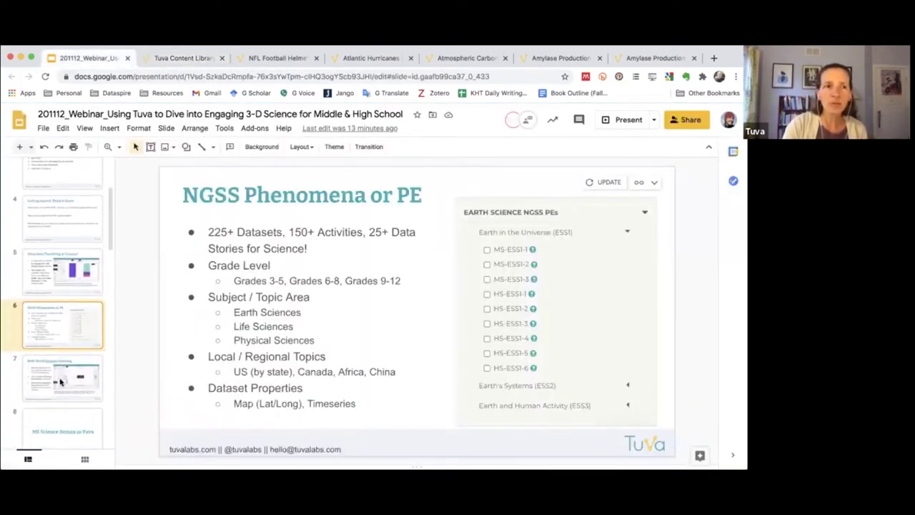
{"action": "left_click", "coordinate": [61, 383]}
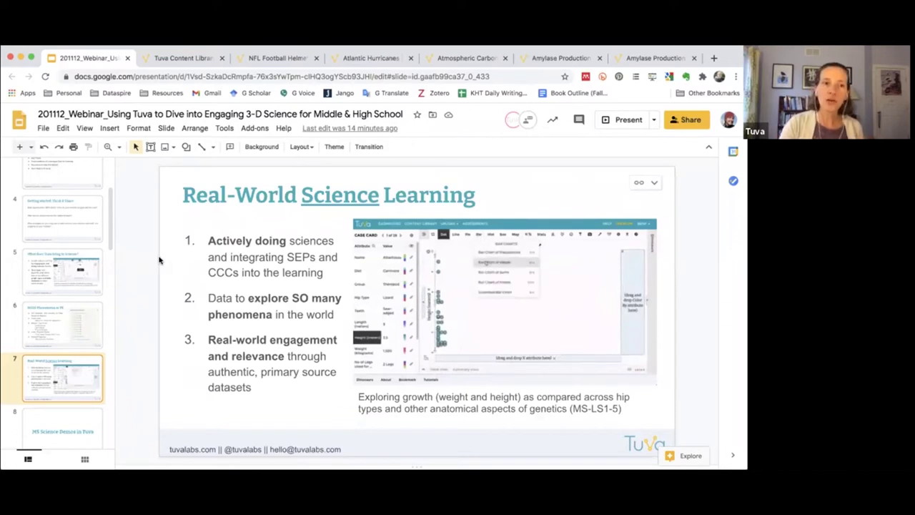
{"action": "key", "text": "Down"}
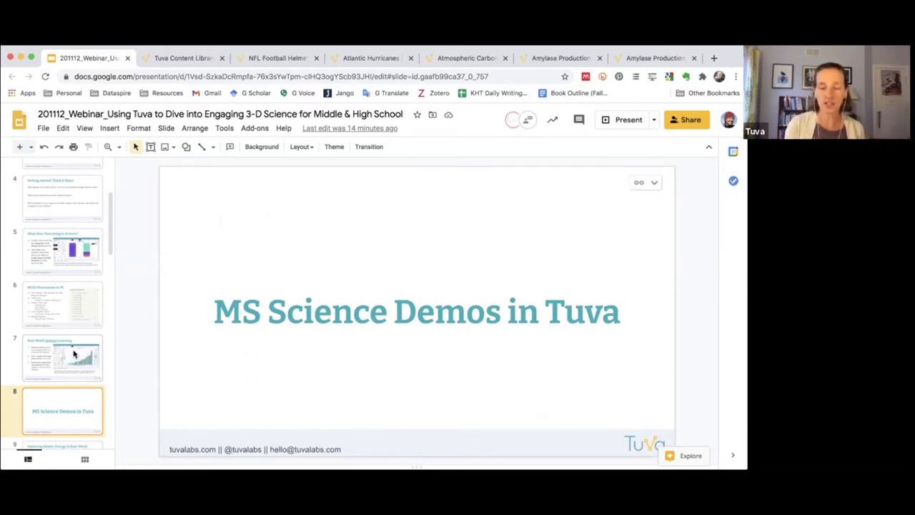
{"action": "key", "text": "Down"}
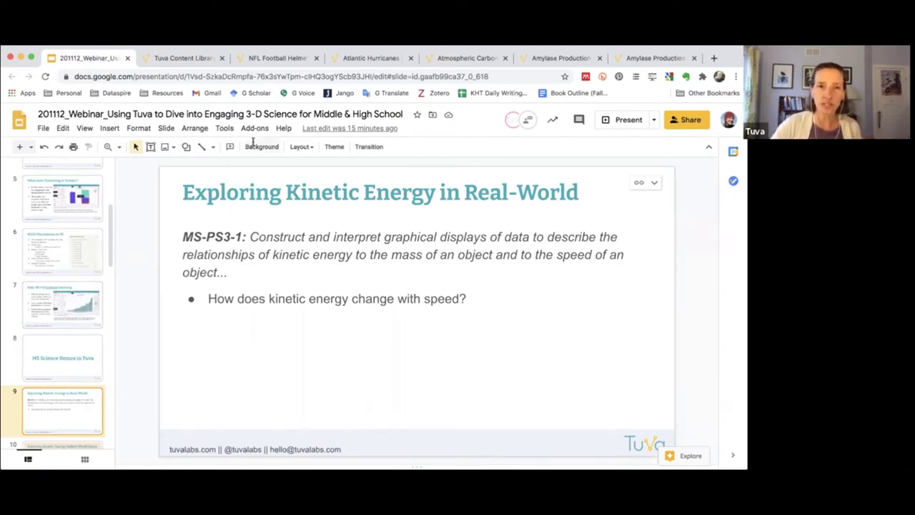
In Tuva's NFL Football Helmet Physics dataset, plot Change In Velocity (m/s) on Y against Impact Velocity (m/s) on X, with the activities list collapsed
{"action": "left_click", "coordinate": [280, 60]}
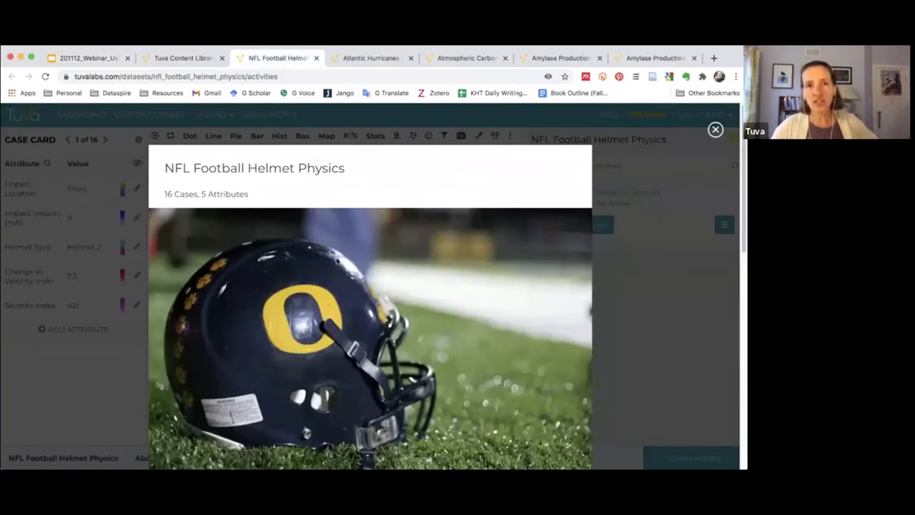
{"action": "left_click", "coordinate": [631, 283]}
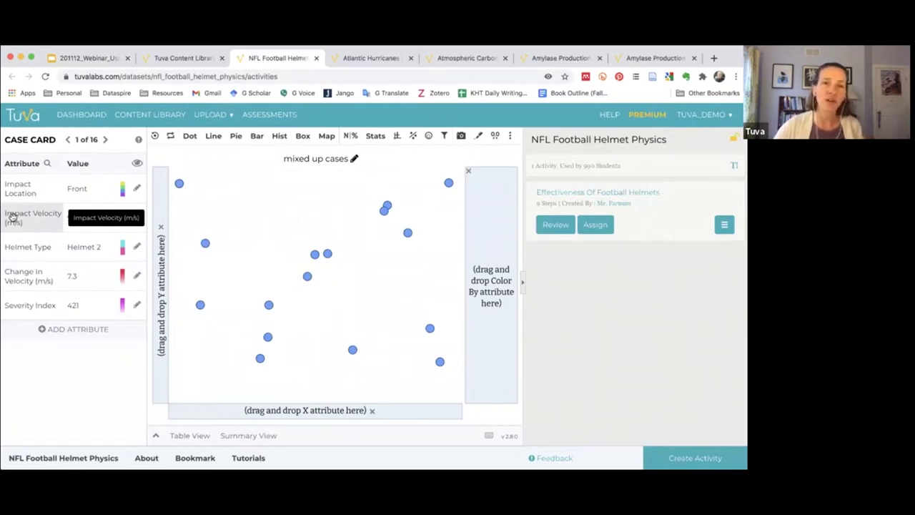
{"action": "left_click_drag", "start_coordinate": [12, 216], "coordinate": [210, 409]}
{"action": "left_click_drag", "start_coordinate": [68, 261], "coordinate": [163, 264]}
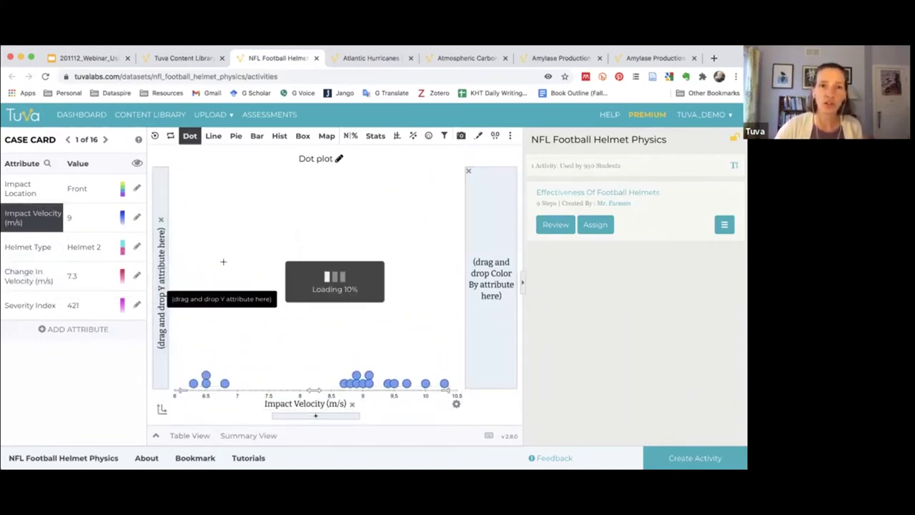
{"action": "left_click", "coordinate": [524, 284]}
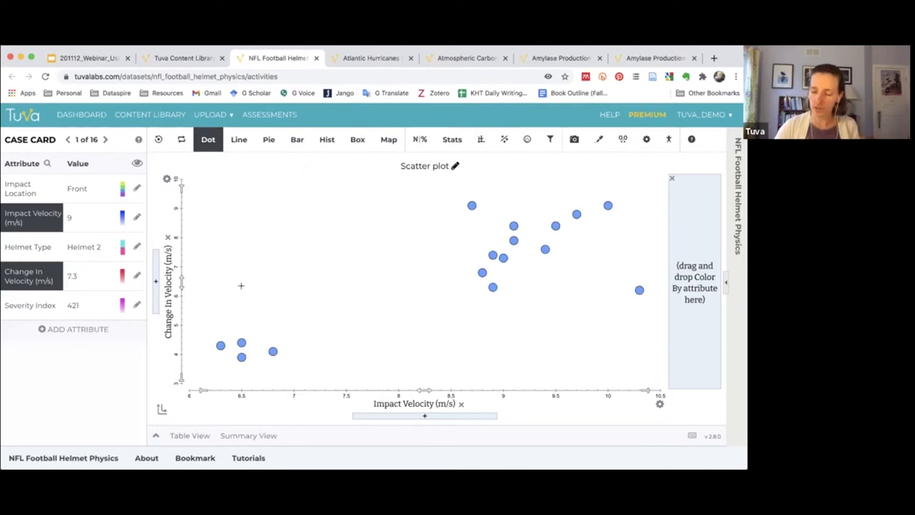
Add a movable X-Y line to the scatter plot and fit it along the points from about (6.2, 3.7) to (10.2, 9.6)
{"action": "mouse_move", "coordinate": [509, 143]}
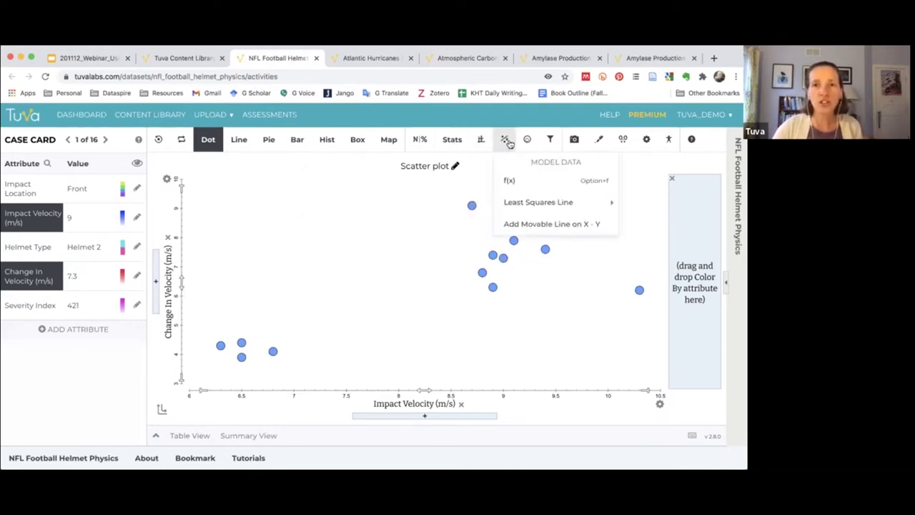
{"action": "left_click", "coordinate": [519, 224]}
{"action": "mouse_move", "coordinate": [306, 336]}
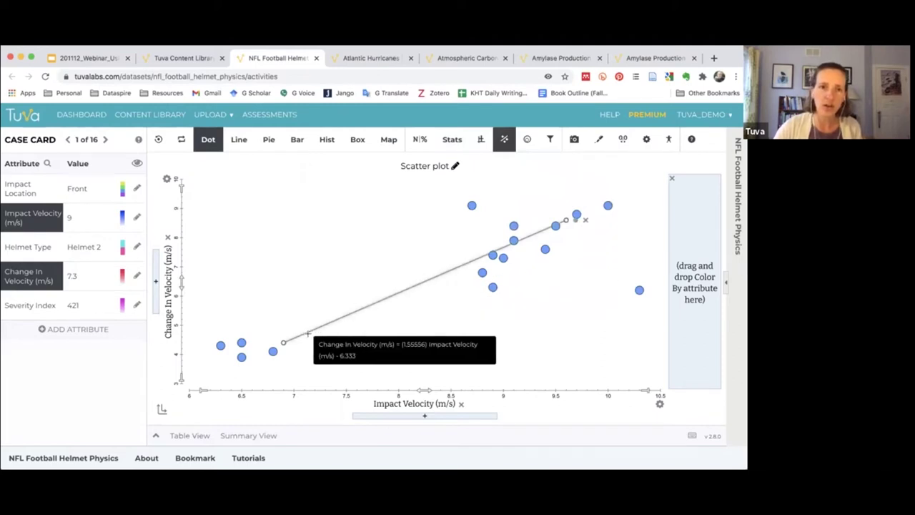
{"action": "left_click_drag", "start_coordinate": [307, 334], "coordinate": [236, 353]}
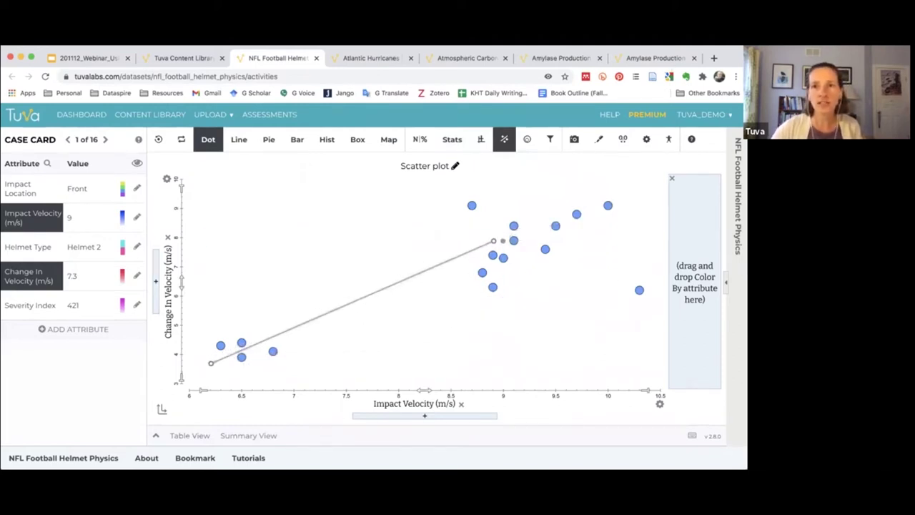
{"action": "left_click_drag", "start_coordinate": [498, 241], "coordinate": [627, 193]}
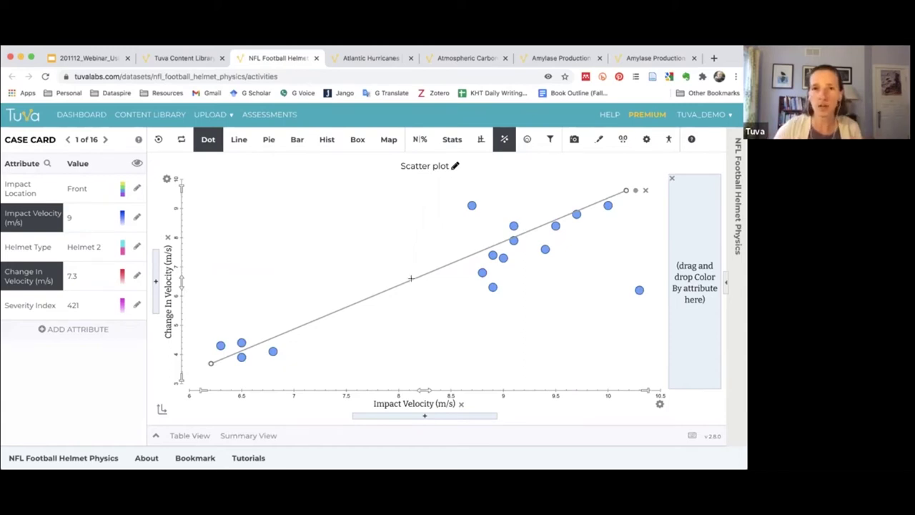
Add a least squares line to the scatter plot of Change In Velocity against Impact Velocity, alongside the movable line
{"action": "left_click", "coordinate": [504, 142]}
{"action": "mouse_move", "coordinate": [504, 204]}
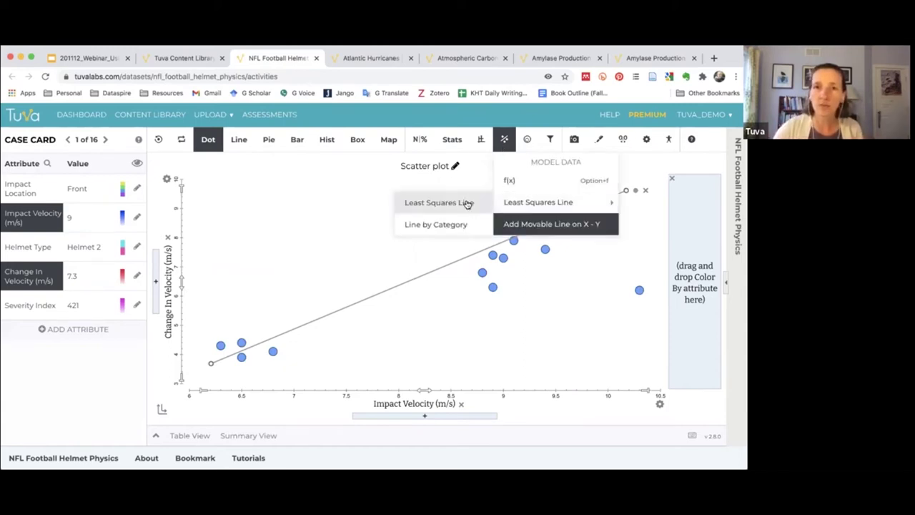
{"action": "left_click", "coordinate": [467, 204]}
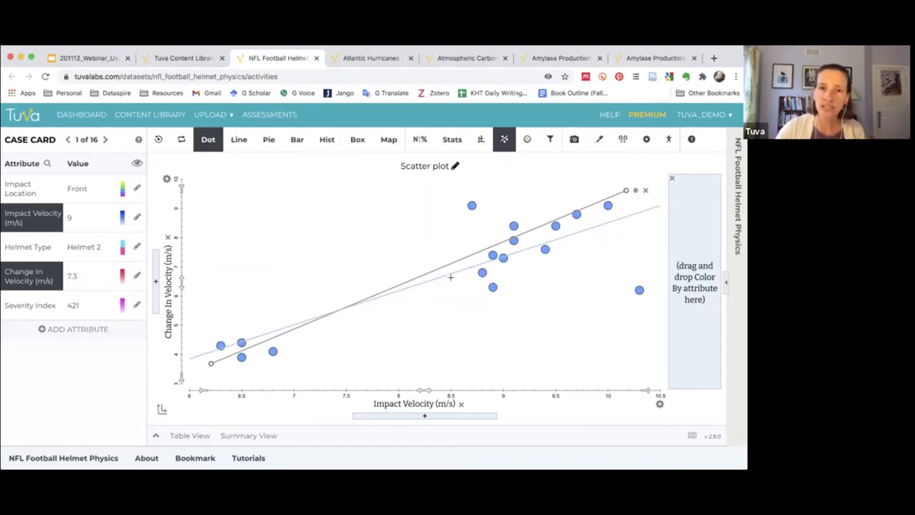
{"action": "mouse_move", "coordinate": [451, 277]}
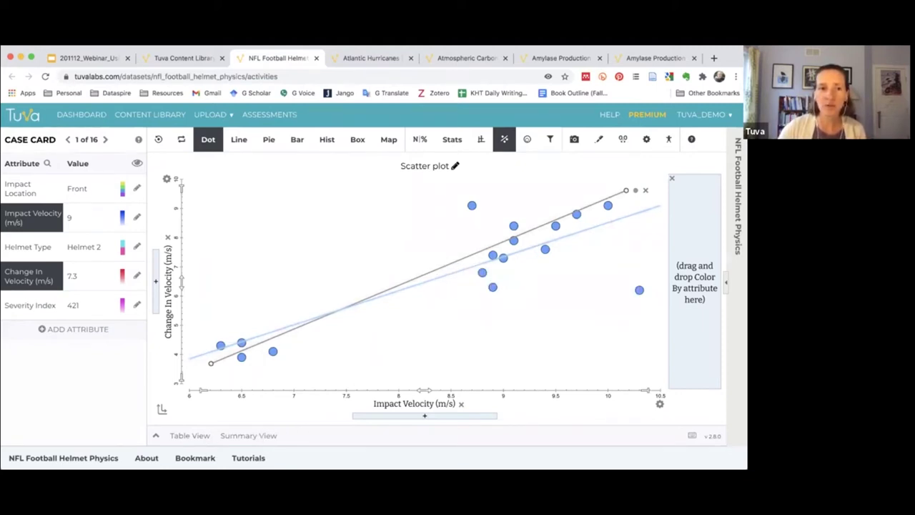
Examine the equation statistics of the least squares line and the movable line in the summary, and collapse it when done
{"action": "left_click", "coordinate": [235, 436]}
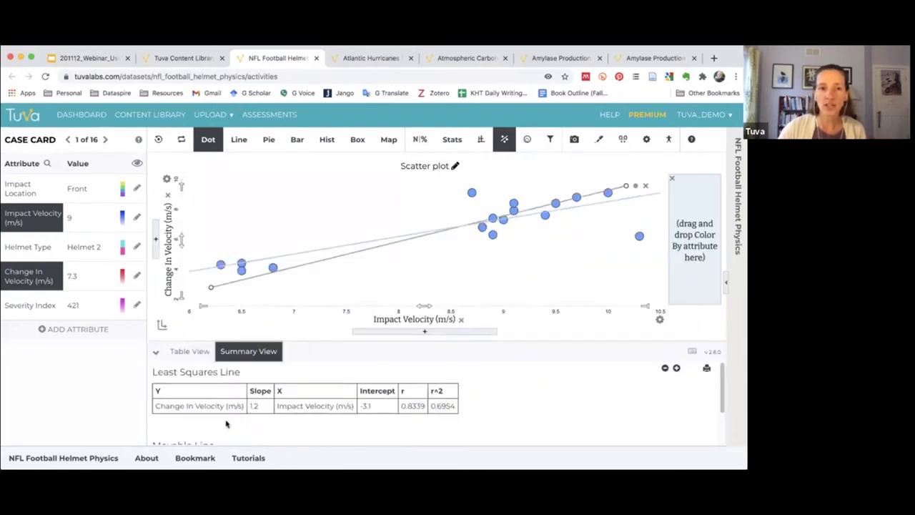
{"action": "scroll", "coordinate": [318, 401], "scroll_direction": "down", "scroll_amount": 2}
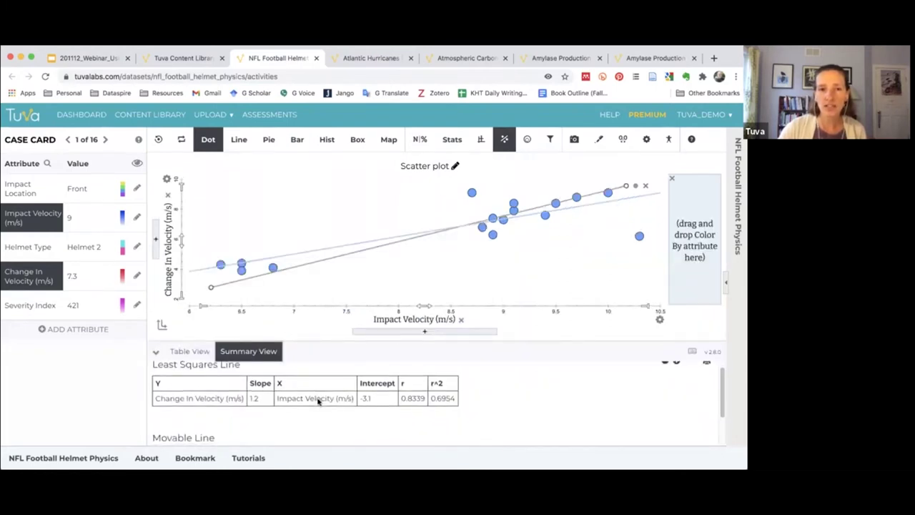
{"action": "scroll", "coordinate": [318, 402], "scroll_direction": "down", "scroll_amount": 2}
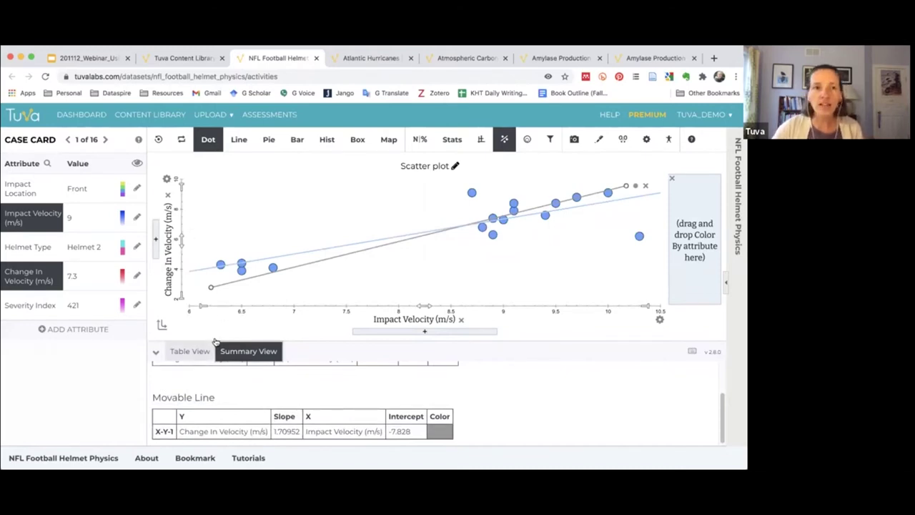
{"action": "left_click", "coordinate": [239, 353]}
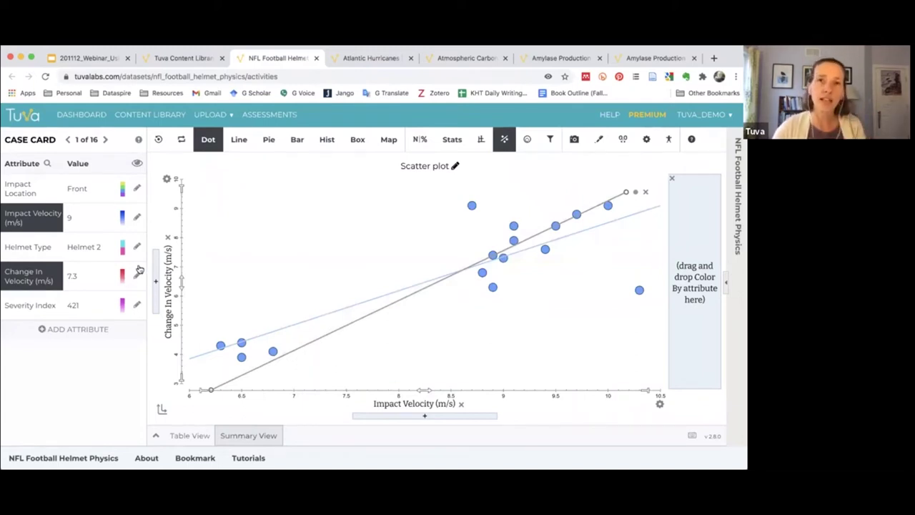
Color the scatter plot's points by Impact Location and widen the legend area to show its full title
{"action": "left_click", "coordinate": [36, 191]}
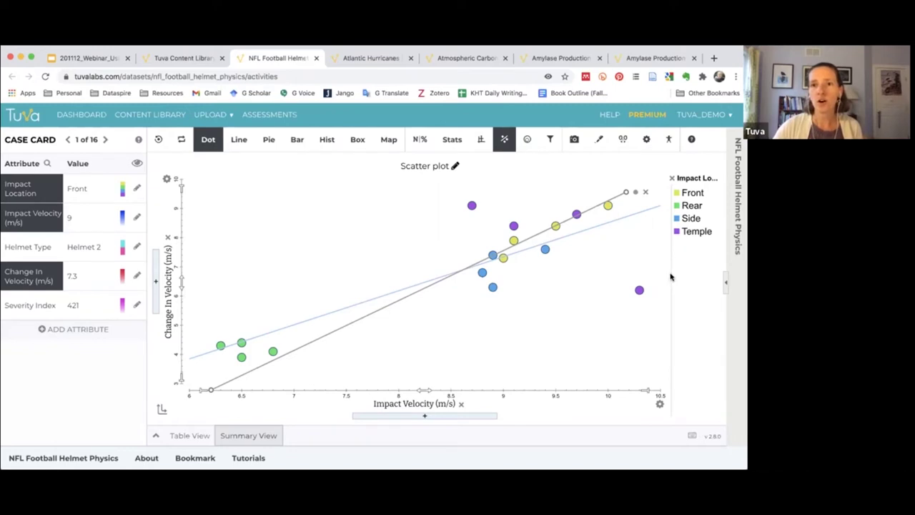
{"action": "left_click_drag", "start_coordinate": [670, 276], "coordinate": [629, 276]}
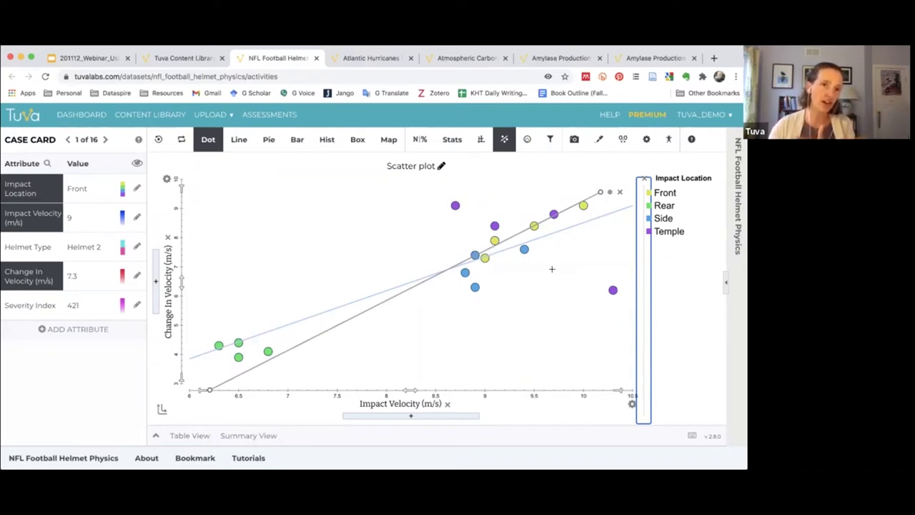
Switch to the webinar slides in Google Slides and show slide 11, the kinetic energy findings under MS-PS3-1
{"action": "left_click", "coordinate": [93, 64]}
{"action": "scroll", "coordinate": [60, 361], "scroll_direction": "down", "scroll_amount": 5}
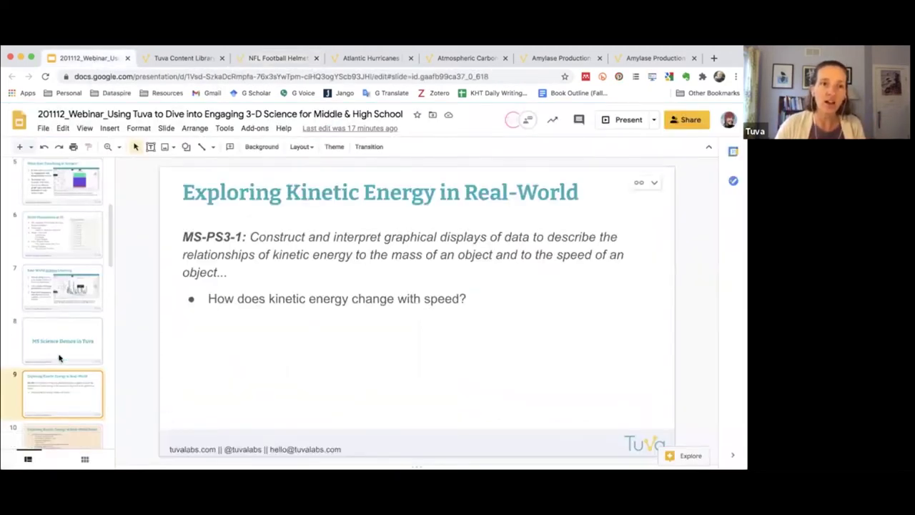
{"action": "left_click", "coordinate": [61, 320]}
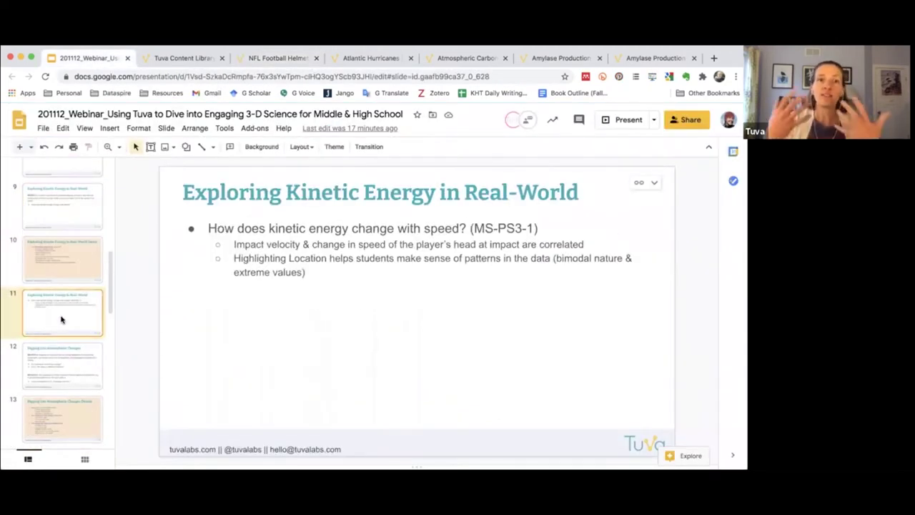
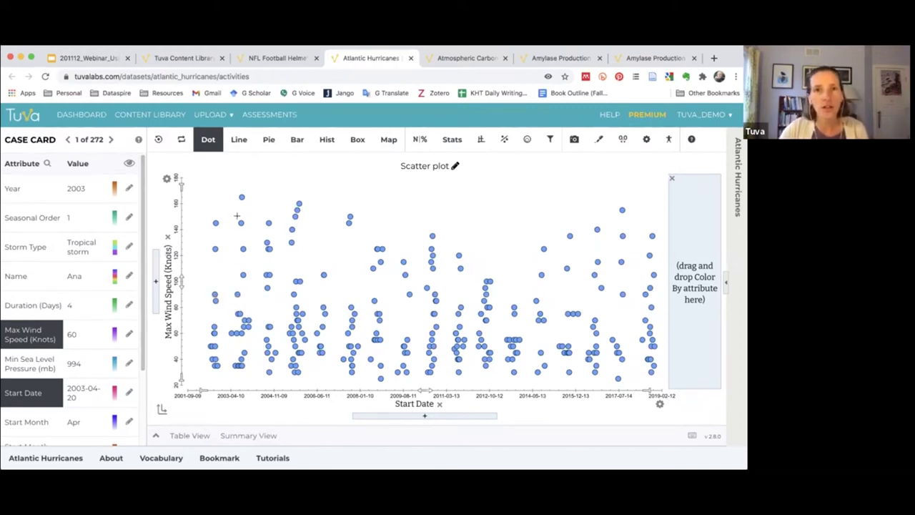
In Tuva's Atlantic Hurricanes dataset, add a least squares line to the Max Wind Speed by Start Date plot and inspect the date range's ends
{"action": "mouse_move", "coordinate": [504, 139]}
{"action": "mouse_move", "coordinate": [547, 202]}
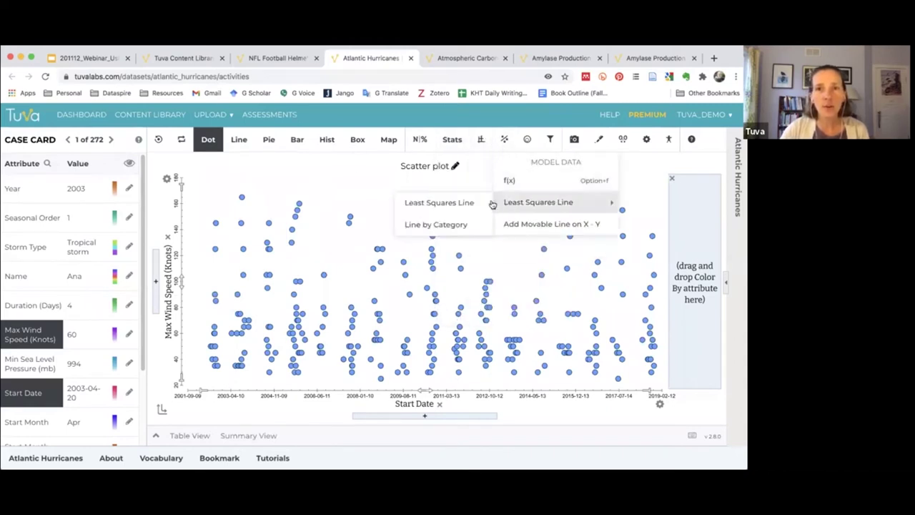
{"action": "left_click", "coordinate": [453, 202]}
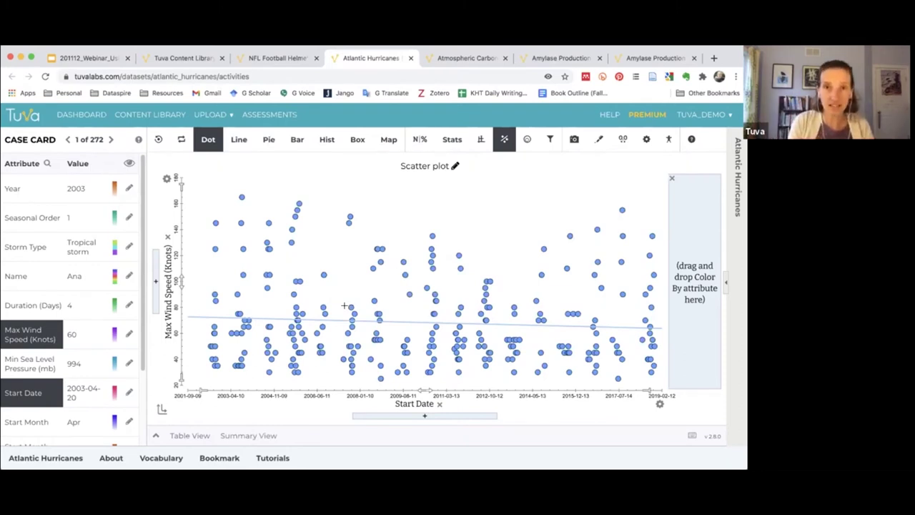
{"action": "mouse_move", "coordinate": [210, 347]}
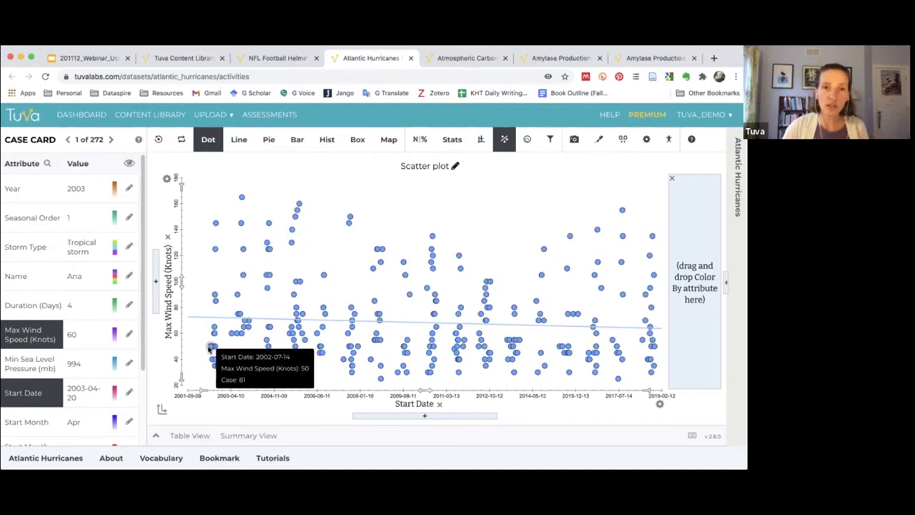
{"action": "mouse_move", "coordinate": [655, 276]}
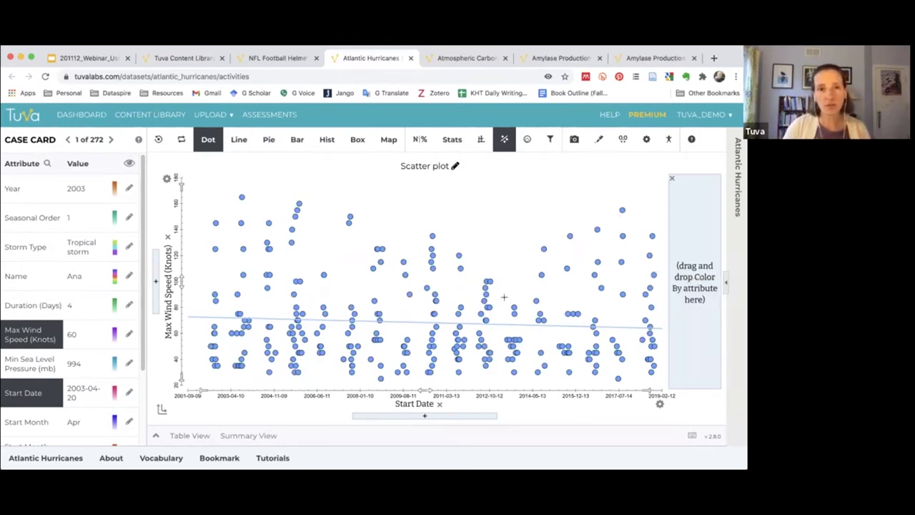
Filter the Storm Type attribute to Hurricane only, excluding tropical storms and tropical depressions, and close its settings
{"action": "left_click", "coordinate": [130, 248]}
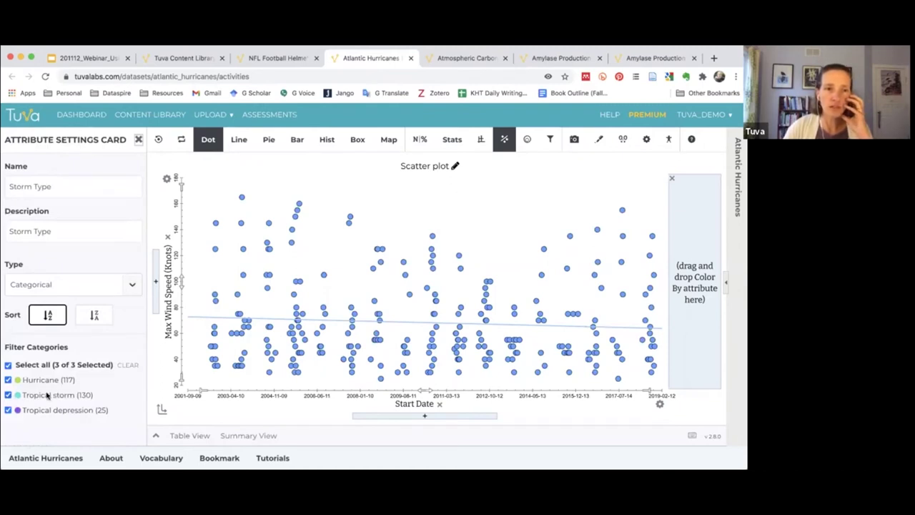
{"action": "left_click", "coordinate": [8, 395]}
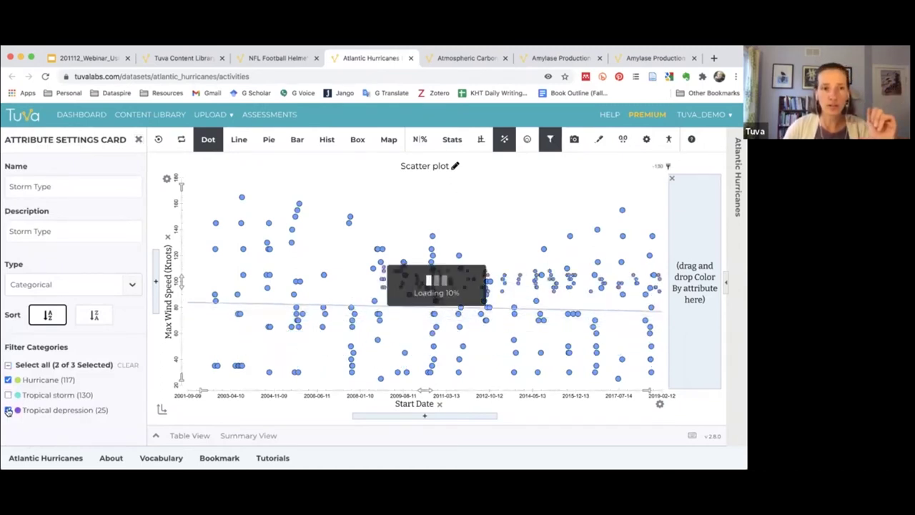
{"action": "left_click", "coordinate": [8, 409]}
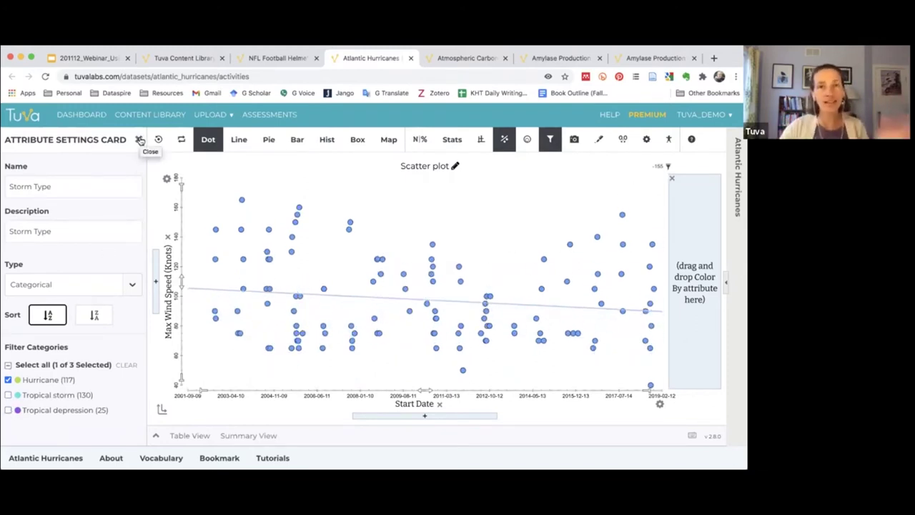
{"action": "left_click", "coordinate": [140, 140]}
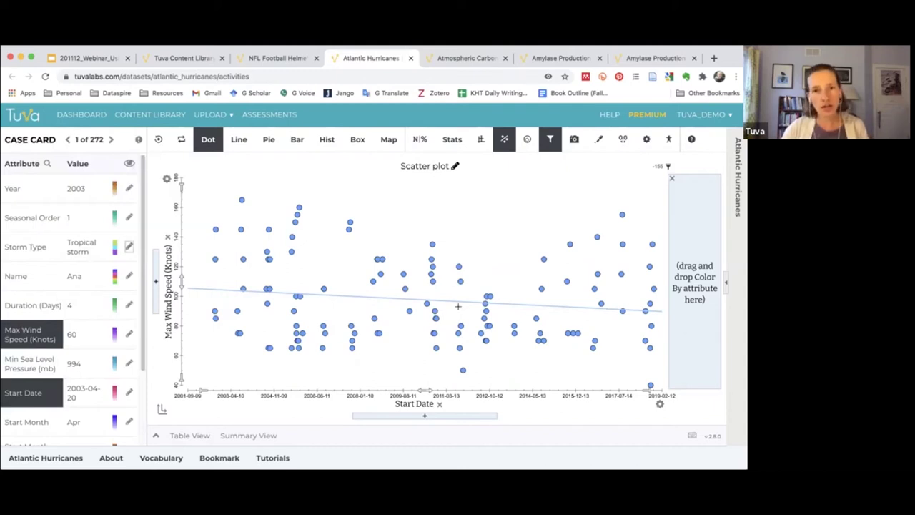
{"action": "mouse_move", "coordinate": [455, 304]}
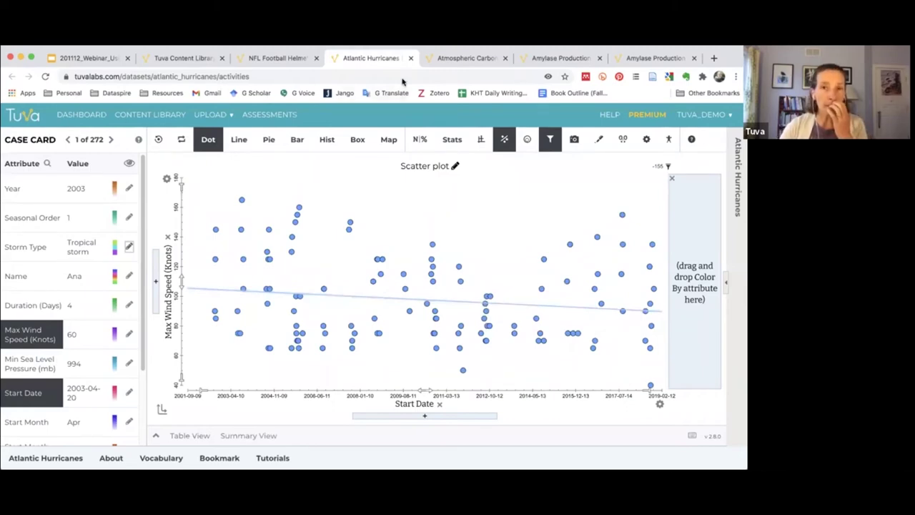
In the Atmospheric Carbon Dioxide dataset, graph CO2 (ppm) on Y by Location on X as box plots and compare the locations
{"action": "left_click", "coordinate": [441, 59]}
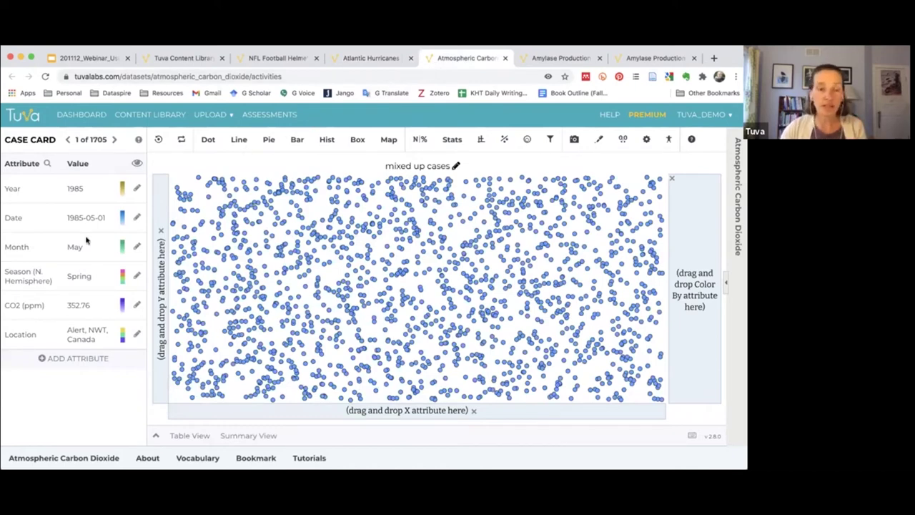
{"action": "left_click_drag", "start_coordinate": [20, 334], "coordinate": [256, 413]}
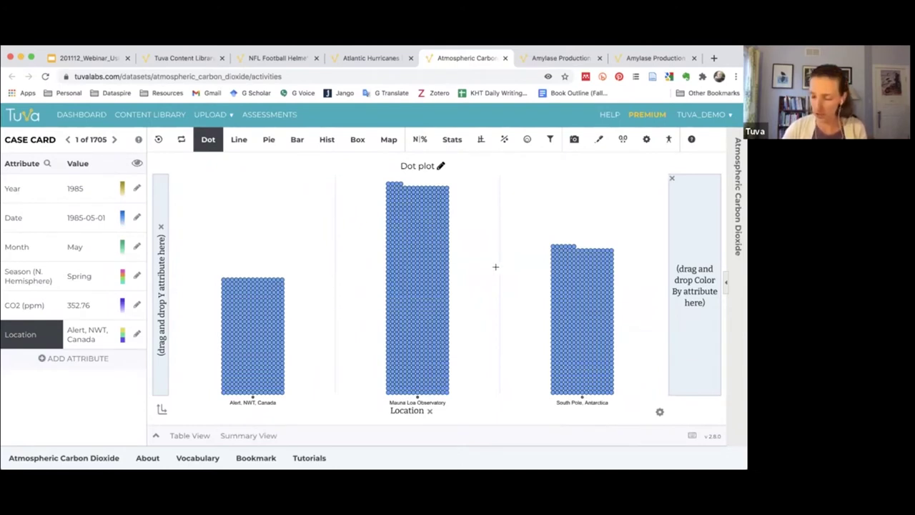
{"action": "left_click_drag", "start_coordinate": [15, 306], "coordinate": [170, 254]}
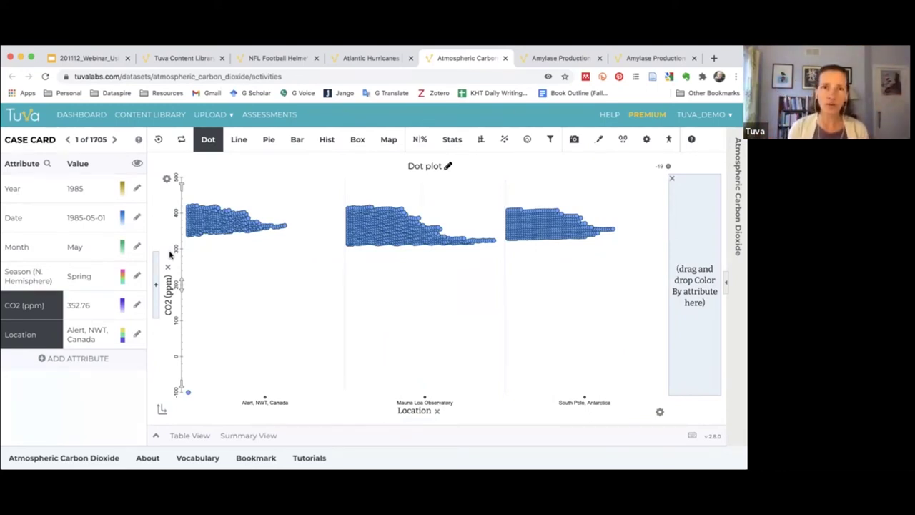
{"action": "mouse_move", "coordinate": [357, 140]}
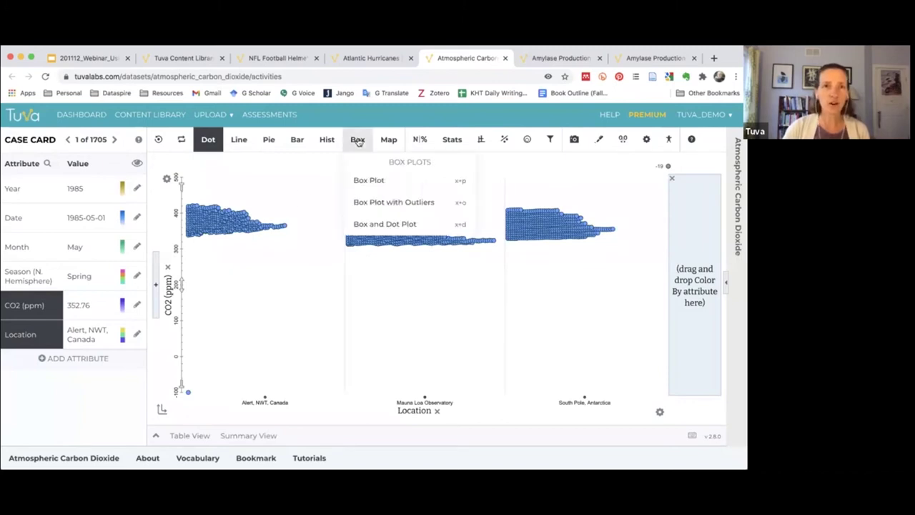
{"action": "left_click", "coordinate": [361, 184]}
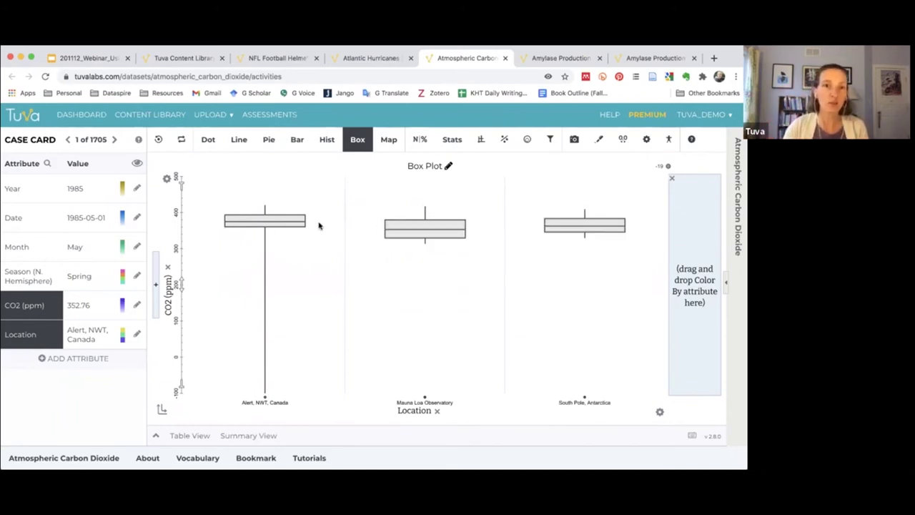
{"action": "mouse_move", "coordinate": [264, 225]}
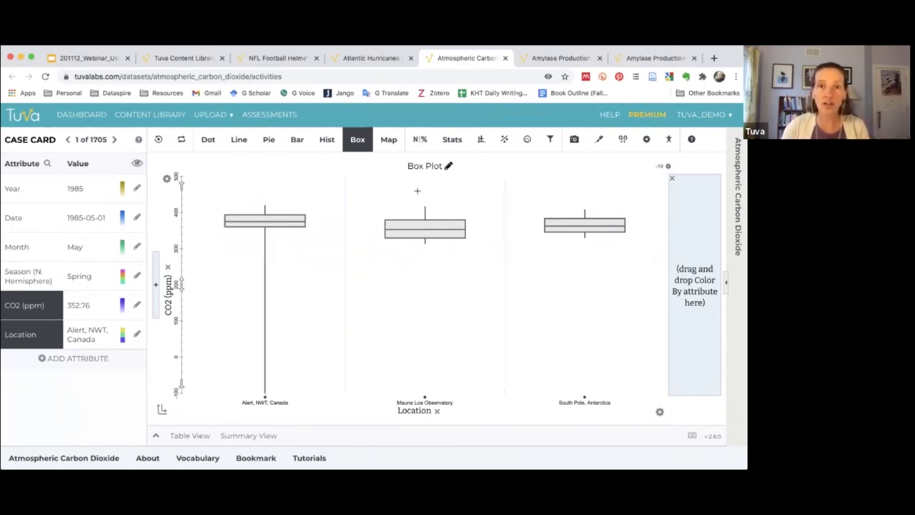
{"action": "mouse_move", "coordinate": [407, 236]}
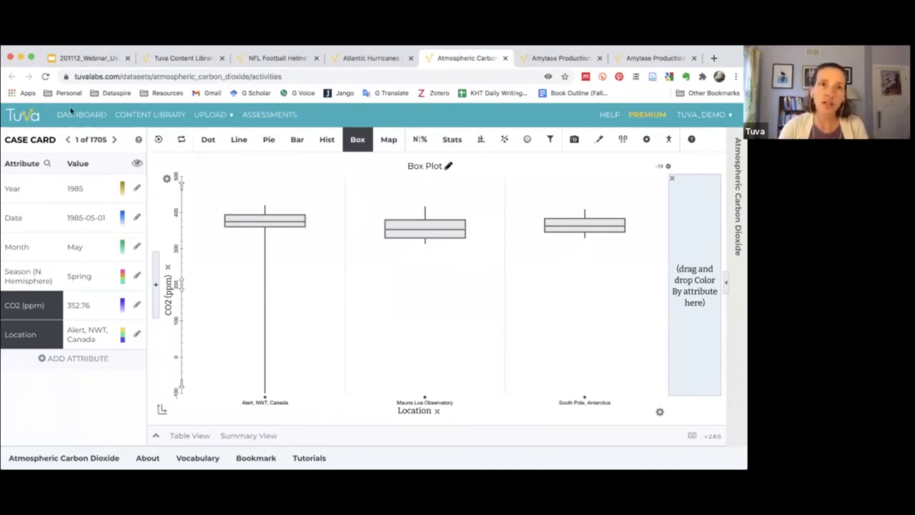
Switch to the webinar slides and show slide 14, the "Digging into Atmospheric Changes" findings
{"action": "left_click", "coordinate": [76, 58]}
{"action": "left_click", "coordinate": [58, 401]}
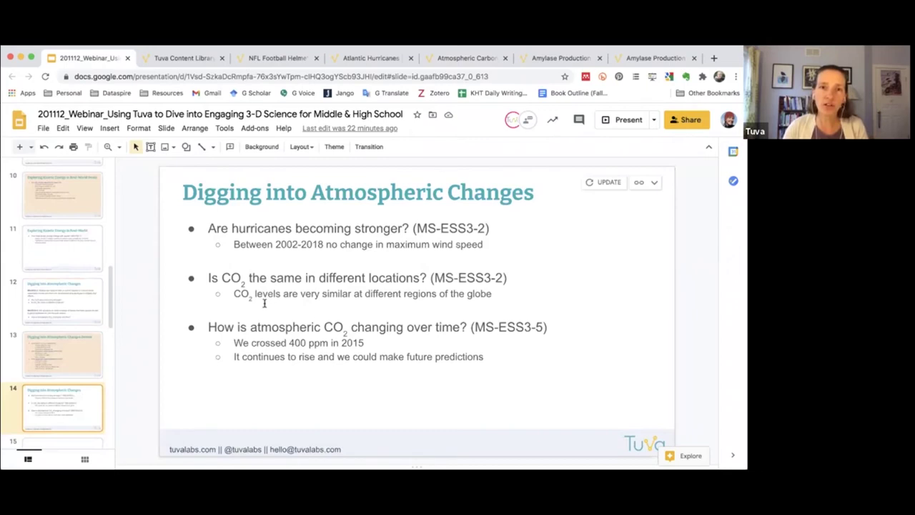
Return to the Atmospheric Carbon Dioxide dataset, reset the graph, and plot CO2 (ppm) on Y against Date on X
{"action": "left_click", "coordinate": [447, 58]}
{"action": "left_click", "coordinate": [157, 140]}
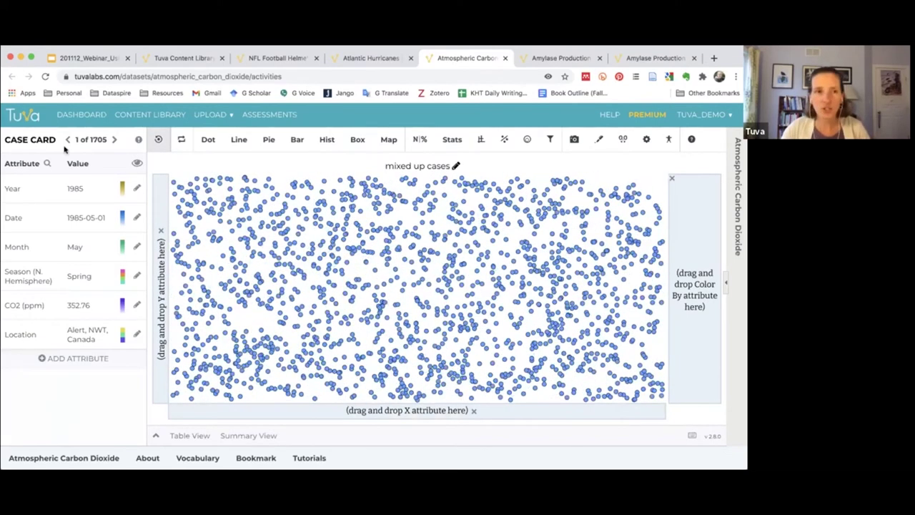
{"action": "left_click_drag", "start_coordinate": [14, 218], "coordinate": [290, 413]}
{"action": "left_click_drag", "start_coordinate": [19, 307], "coordinate": [163, 274]}
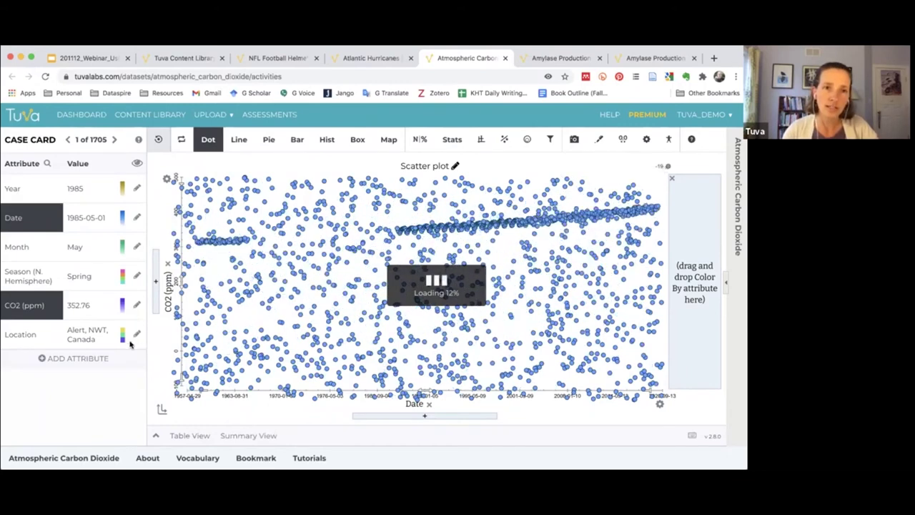
Filter the Location attribute to Mauna Loa Observatory only, excluding Alert, NWT, Canada and South Pole, Antarctica, and close its settings
{"action": "left_click", "coordinate": [138, 335]}
{"action": "left_click", "coordinate": [10, 380]}
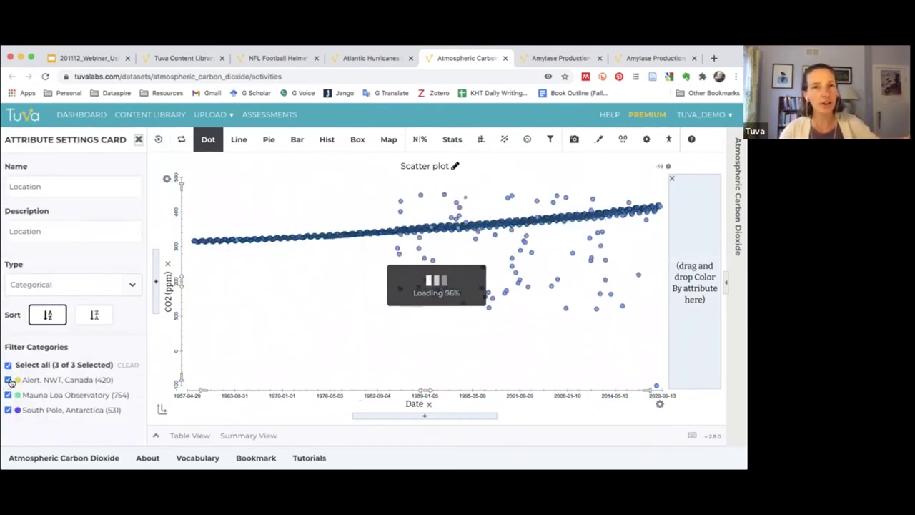
{"action": "left_click", "coordinate": [8, 410]}
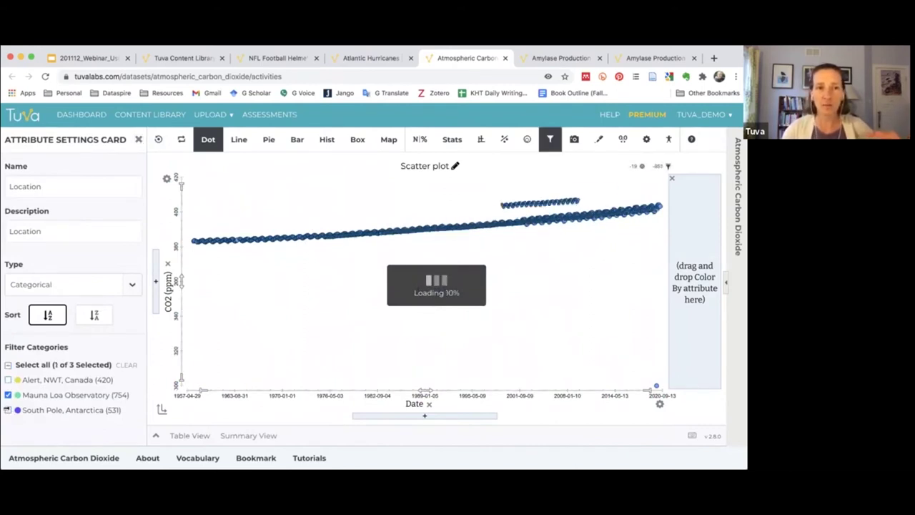
{"action": "left_click", "coordinate": [140, 140]}
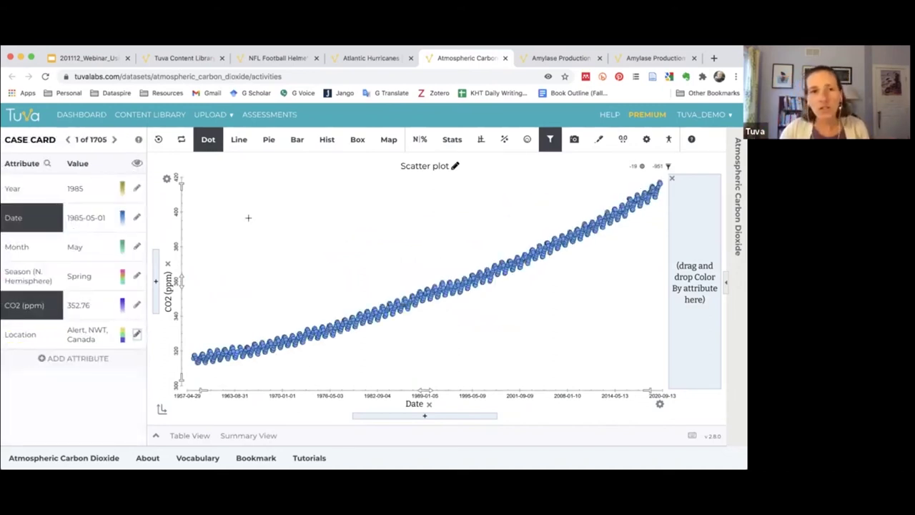
Add a reference line at 400 on the CO2 (ppm) axis and another at about May 2015 on the Date axis
{"action": "mouse_move", "coordinate": [502, 140]}
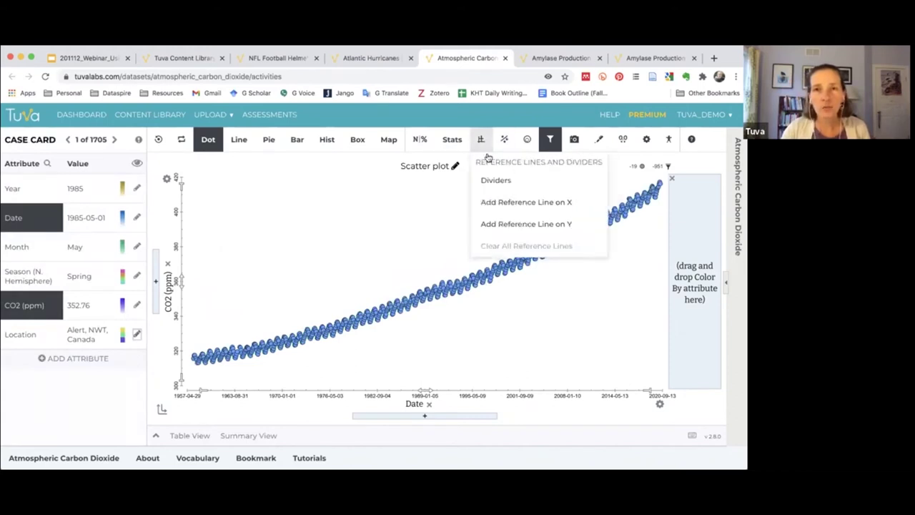
{"action": "left_click", "coordinate": [486, 220]}
{"action": "left_click_drag", "start_coordinate": [375, 271], "coordinate": [393, 213]}
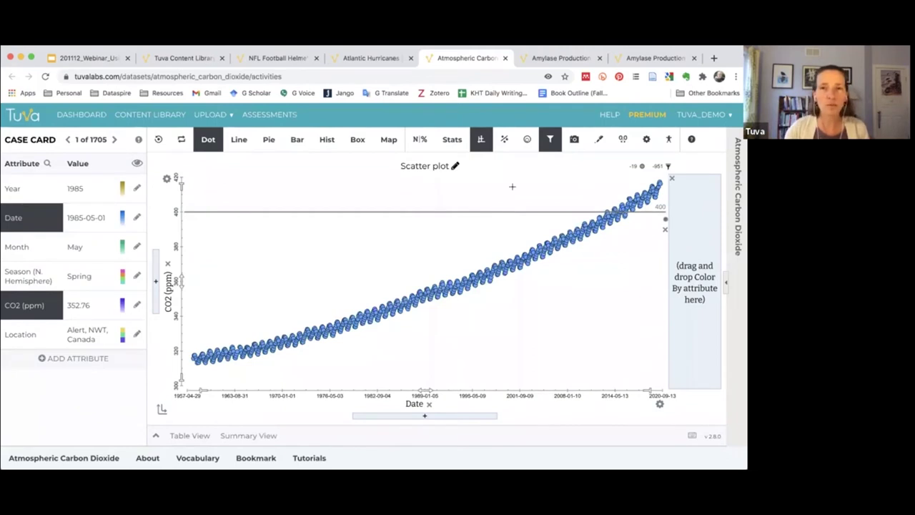
{"action": "left_click", "coordinate": [486, 146]}
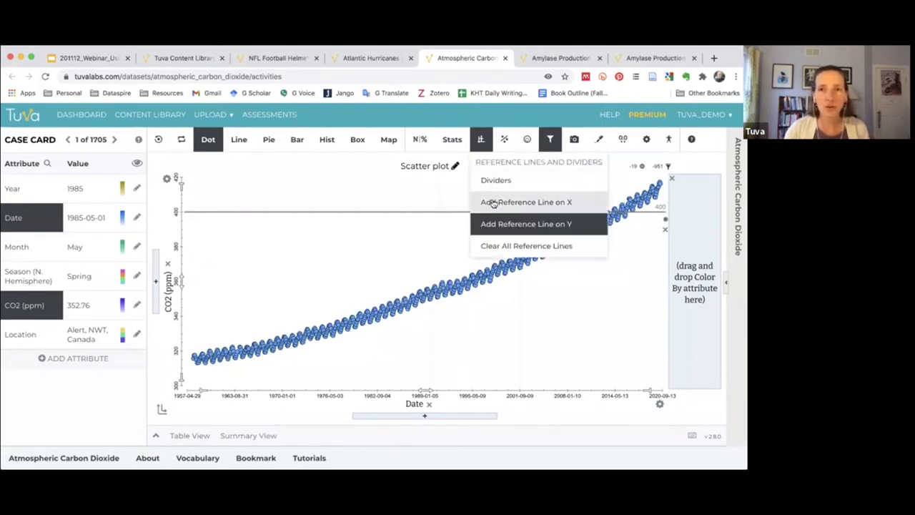
{"action": "left_click", "coordinate": [491, 201]}
{"action": "left_click_drag", "start_coordinate": [448, 236], "coordinate": [621, 234]}
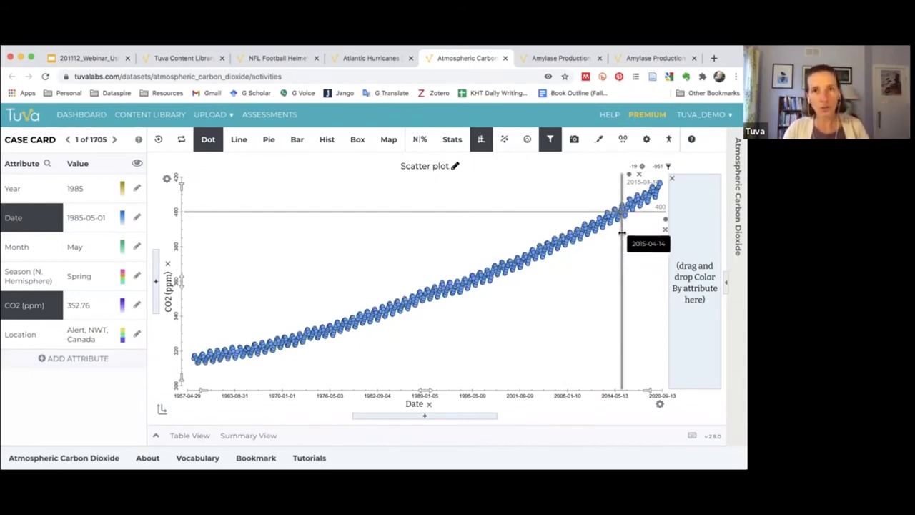
{"action": "left_click_drag", "start_coordinate": [622, 234], "coordinate": [622, 234]}
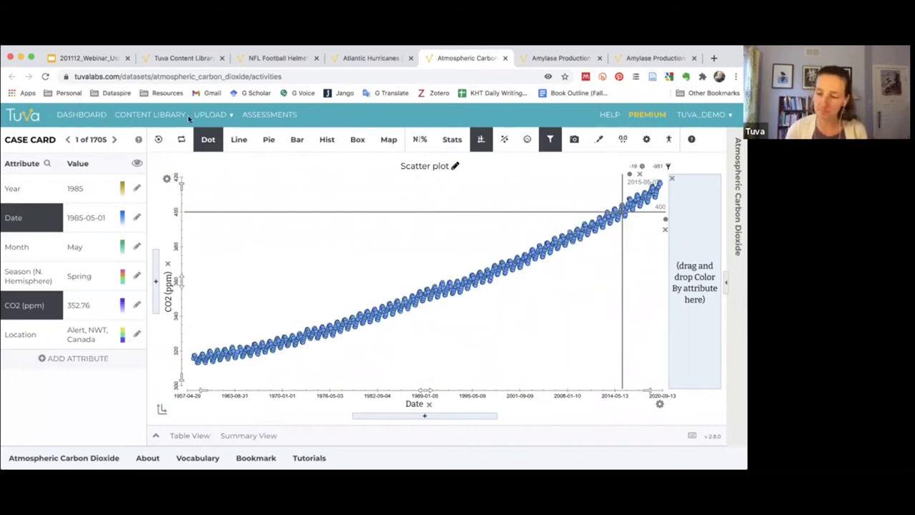
Switch to the webinar slides and show slide 16, "Diving into Photosynthesis Differently", with the HS-LS2-5 question
{"action": "left_click", "coordinate": [86, 58]}
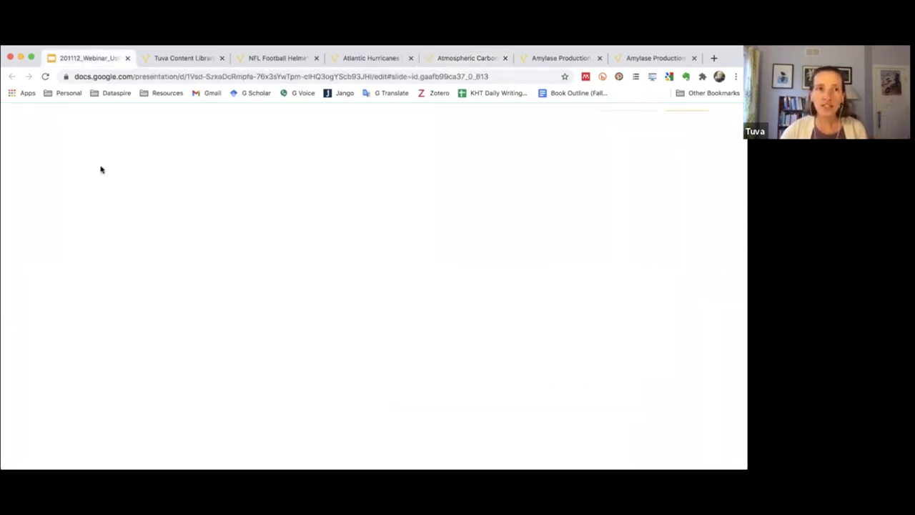
{"action": "scroll", "coordinate": [93, 352], "scroll_direction": "down", "scroll_amount": 4}
{"action": "left_click", "coordinate": [82, 348]}
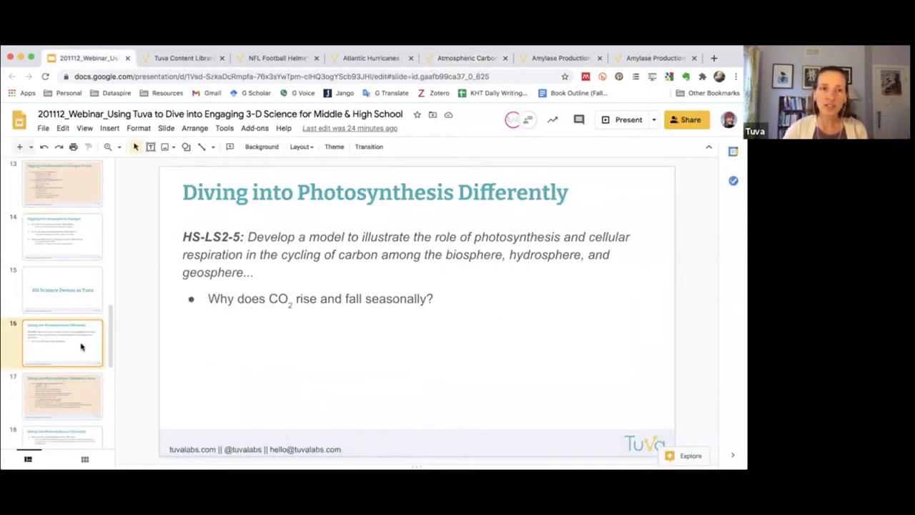
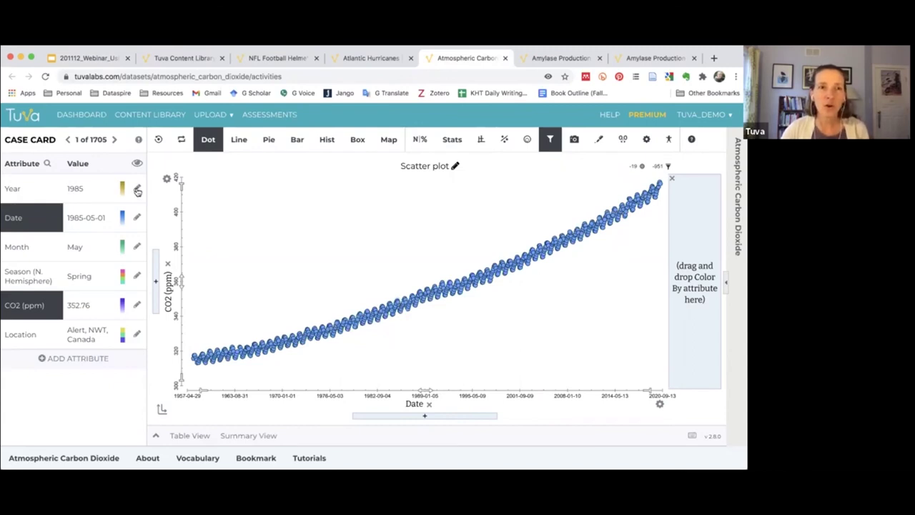
In the Atmospheric Carbon Dioxide dataset, set the Year attribute's maximum filter value to 1964 and close its settings
{"action": "left_click", "coordinate": [137, 188]}
{"action": "scroll", "coordinate": [64, 386], "scroll_direction": "down", "scroll_amount": 1}
{"action": "scroll", "coordinate": [65, 388], "scroll_direction": "down", "scroll_amount": 1}
{"action": "left_click_drag", "start_coordinate": [51, 385], "coordinate": [5, 384]}
{"action": "type", "text": "1"}
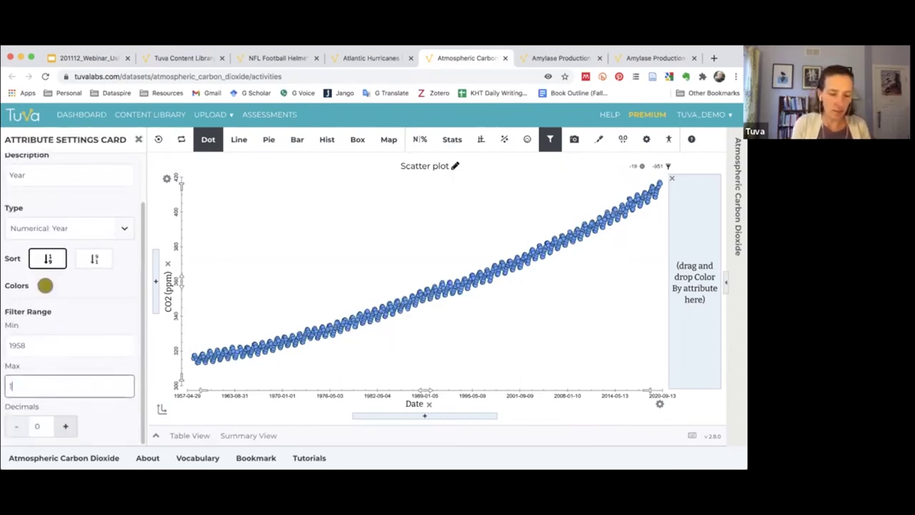
{"action": "type", "text": "964"}
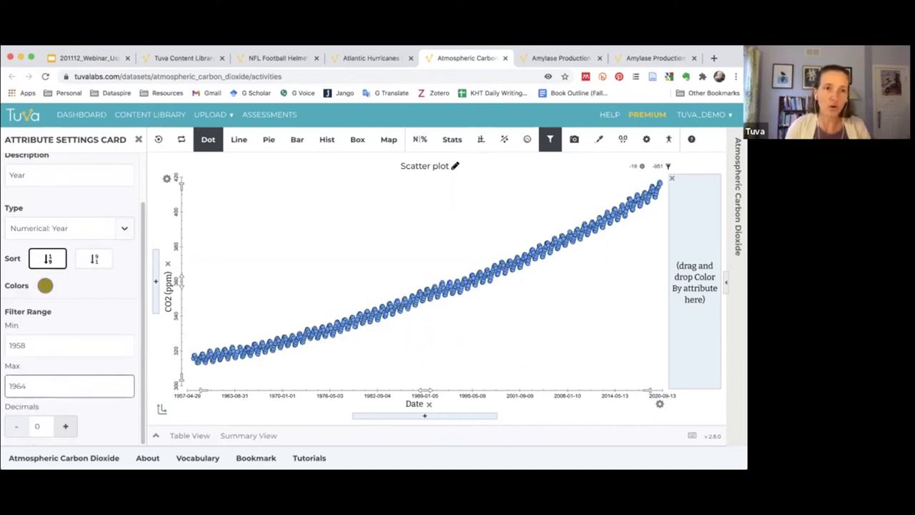
{"action": "key", "text": "Return"}
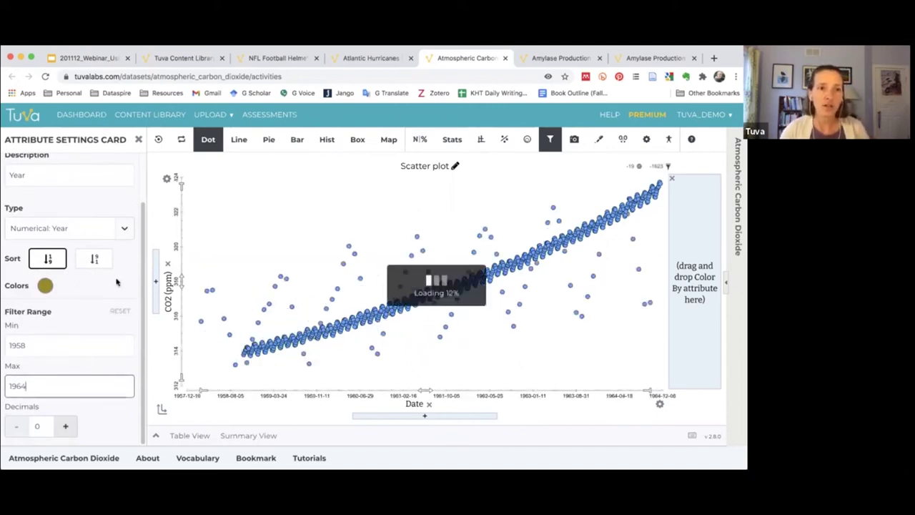
{"action": "left_click", "coordinate": [138, 140]}
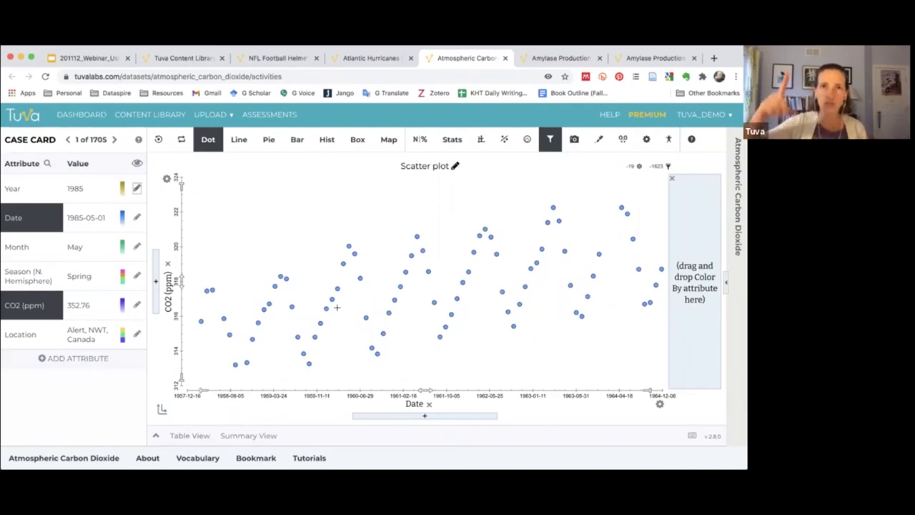
Color the points by Season (N. Hemisphere), inspect the May peaks of 1958, 1960 and 1963, and clear the selection
{"action": "left_click", "coordinate": [10, 278]}
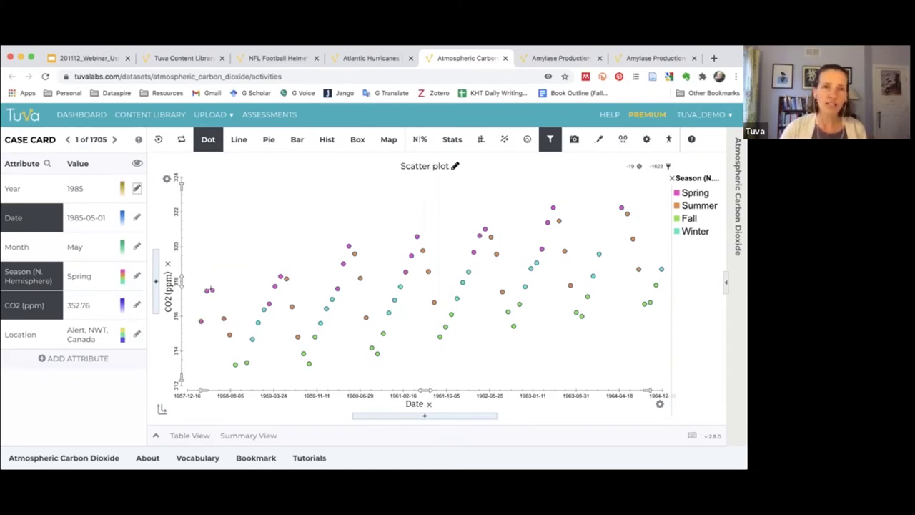
{"action": "mouse_move", "coordinate": [280, 279]}
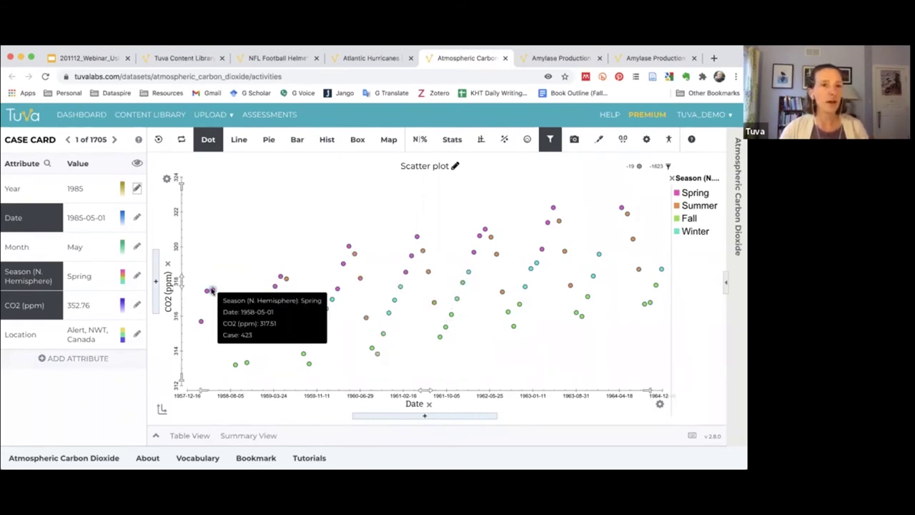
{"action": "left_click", "coordinate": [212, 290]}
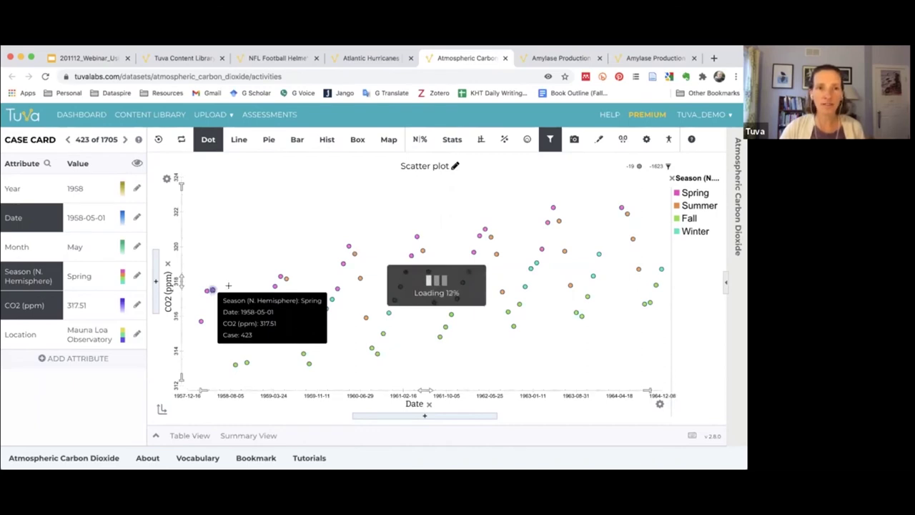
{"action": "mouse_move", "coordinate": [348, 248]}
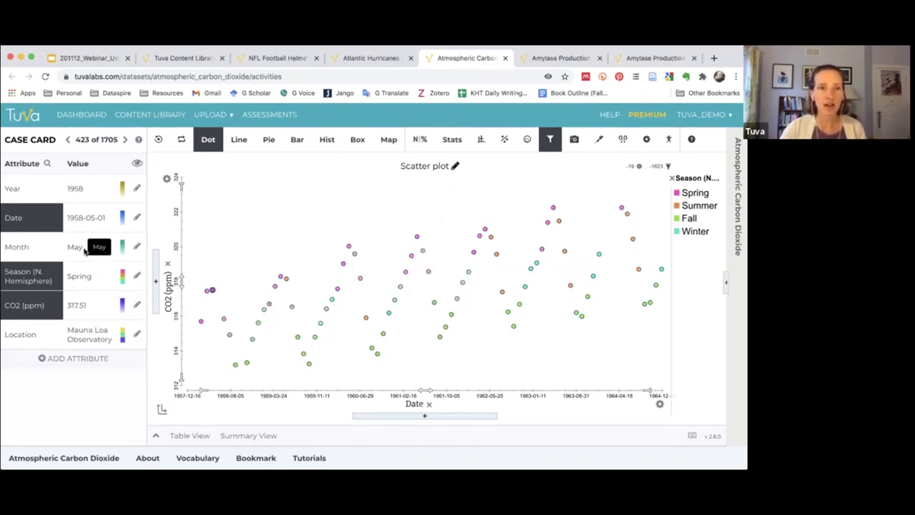
{"action": "left_click", "coordinate": [348, 246]}
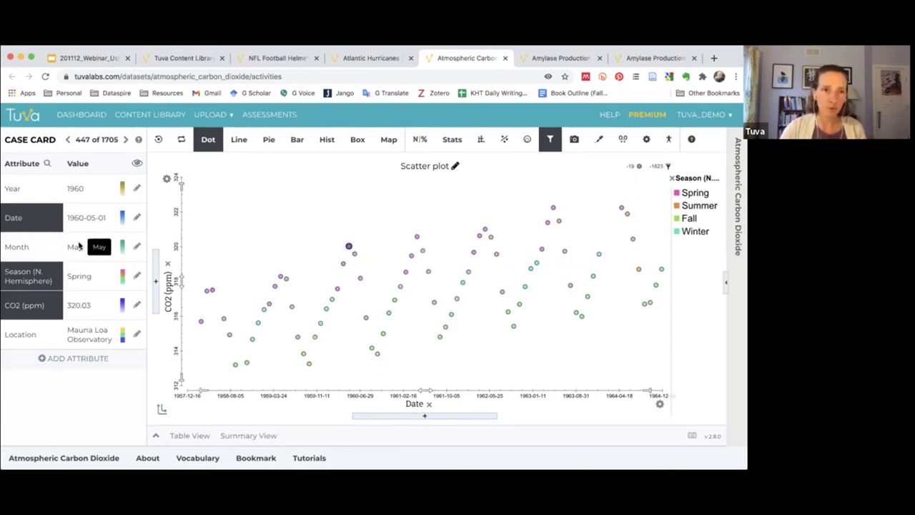
{"action": "left_click", "coordinate": [553, 207]}
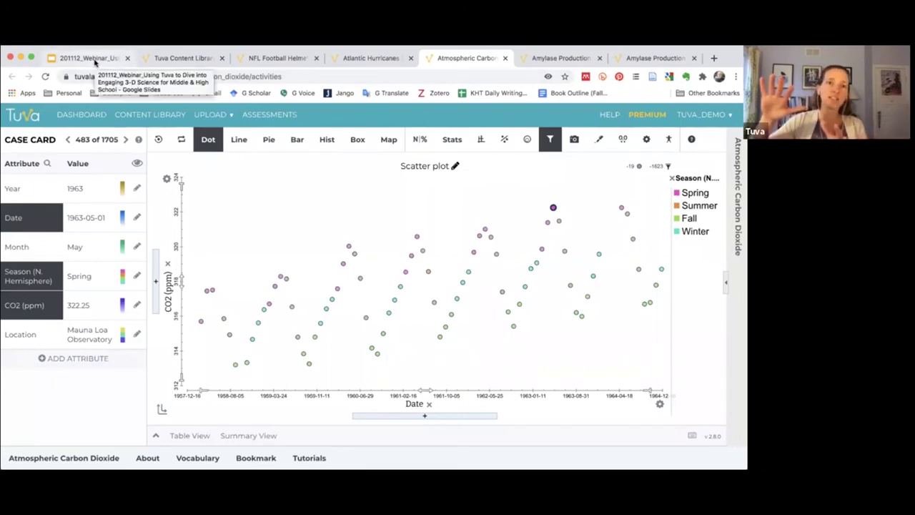
{"action": "left_click", "coordinate": [298, 258]}
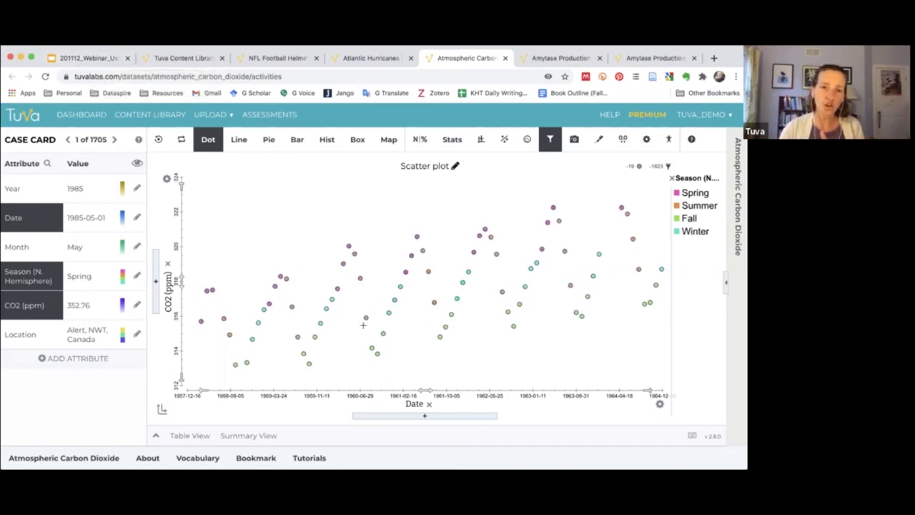
Switch to the webinar slides and show slide 18, which answers why CO2 rises and falls seasonally
{"action": "left_click", "coordinate": [104, 58]}
{"action": "scroll", "coordinate": [71, 367], "scroll_direction": "down", "scroll_amount": 1}
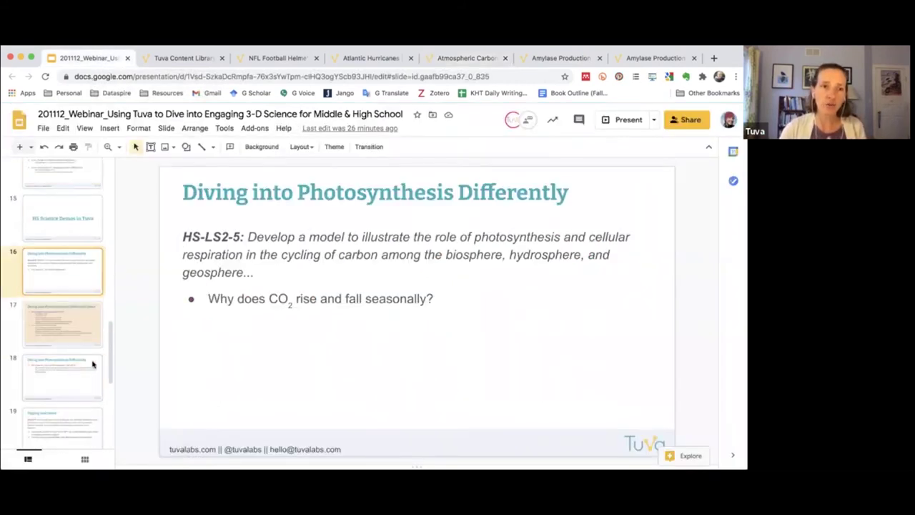
{"action": "left_click", "coordinate": [92, 364]}
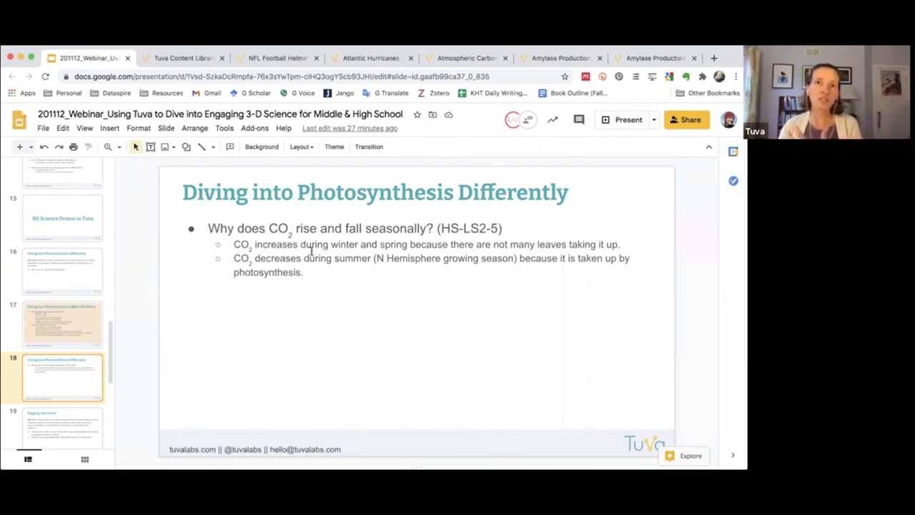
Return to the Atmospheric Carbon Dioxide dataset, show its activities, and open the preview of "Asking Questions About Atmospheric CO2"
{"action": "left_click", "coordinate": [480, 60]}
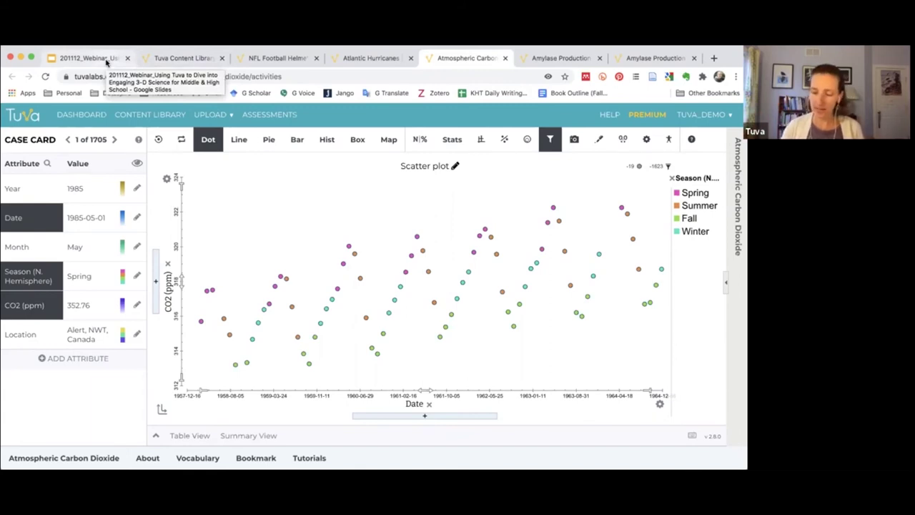
{"action": "left_click", "coordinate": [724, 286]}
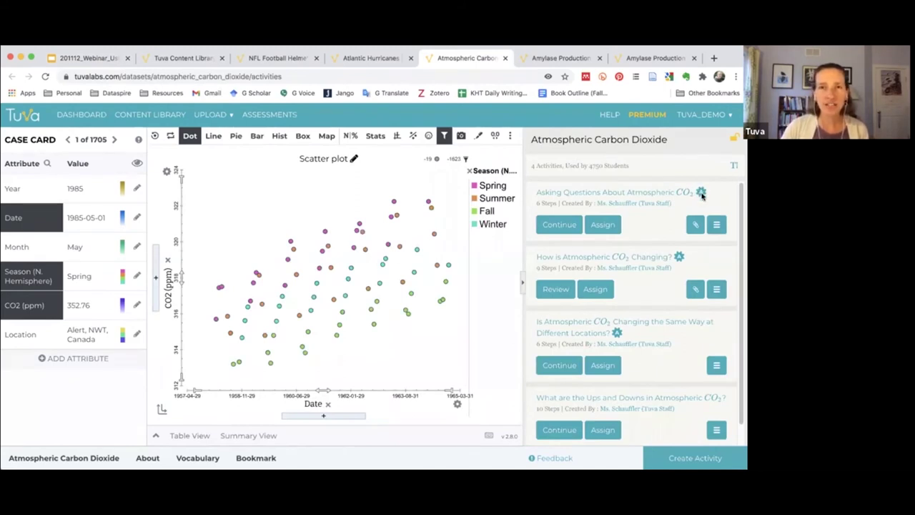
{"action": "mouse_move", "coordinate": [702, 195]}
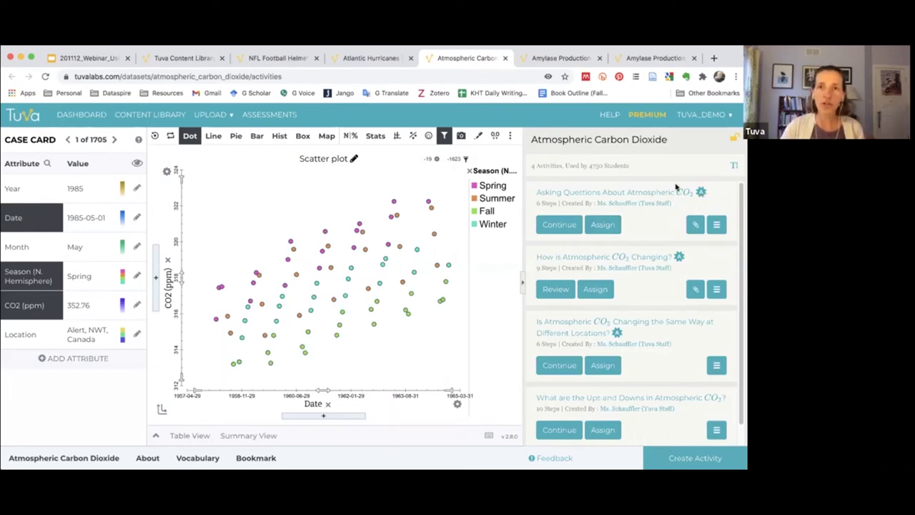
{"action": "left_click", "coordinate": [611, 194]}
Review the activity preview's learning objectives, example questions, guided steps and supporting documents, and close the preview
{"action": "scroll", "coordinate": [443, 281], "scroll_direction": "down", "scroll_amount": 2}
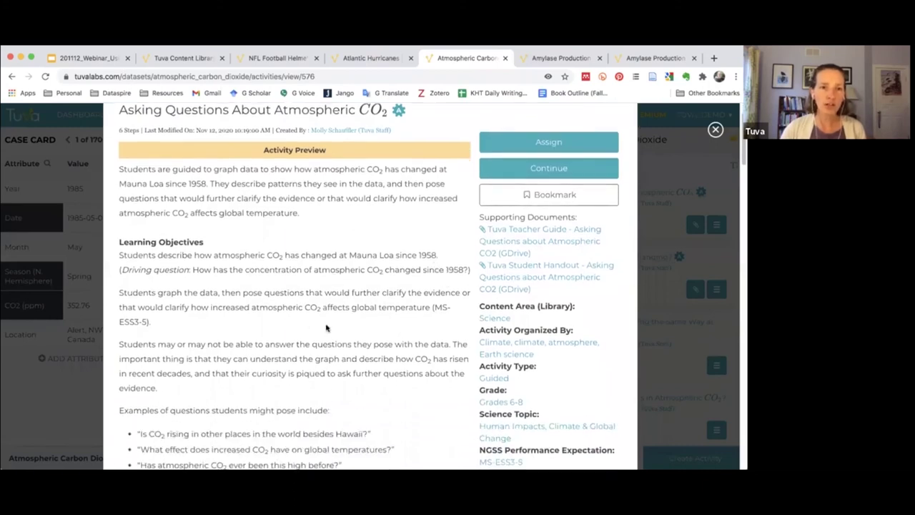
{"action": "scroll", "coordinate": [371, 279], "scroll_direction": "down", "scroll_amount": 1}
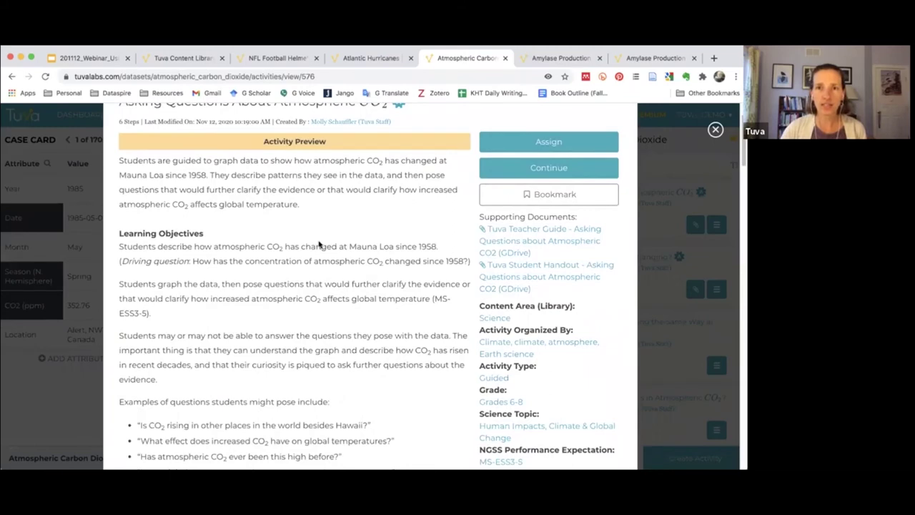
{"action": "scroll", "coordinate": [320, 245], "scroll_direction": "down", "scroll_amount": 1}
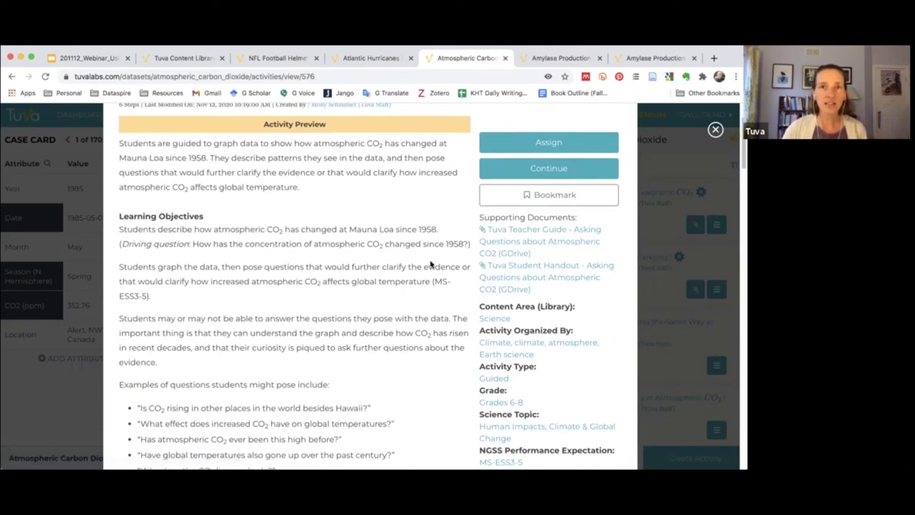
{"action": "scroll", "coordinate": [430, 264], "scroll_direction": "down", "scroll_amount": 1}
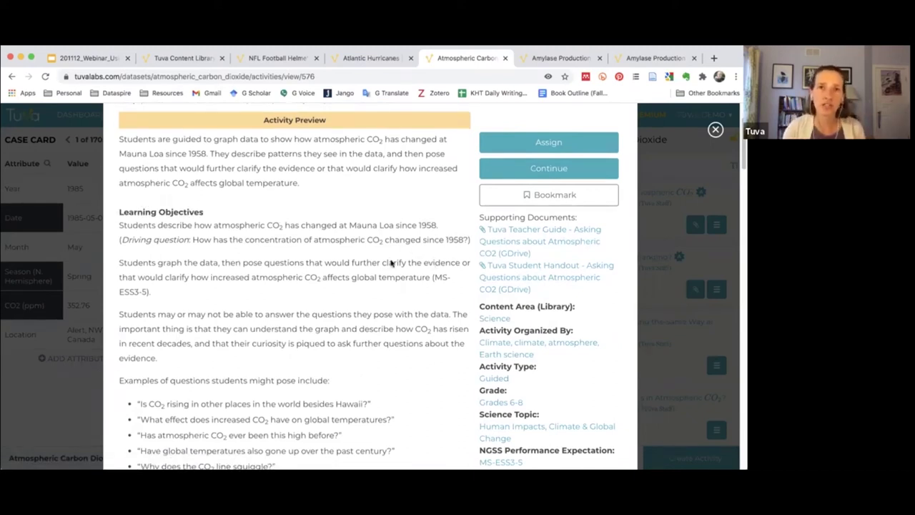
{"action": "scroll", "coordinate": [372, 279], "scroll_direction": "down", "scroll_amount": 5}
{"action": "scroll", "coordinate": [373, 279], "scroll_direction": "down", "scroll_amount": 4}
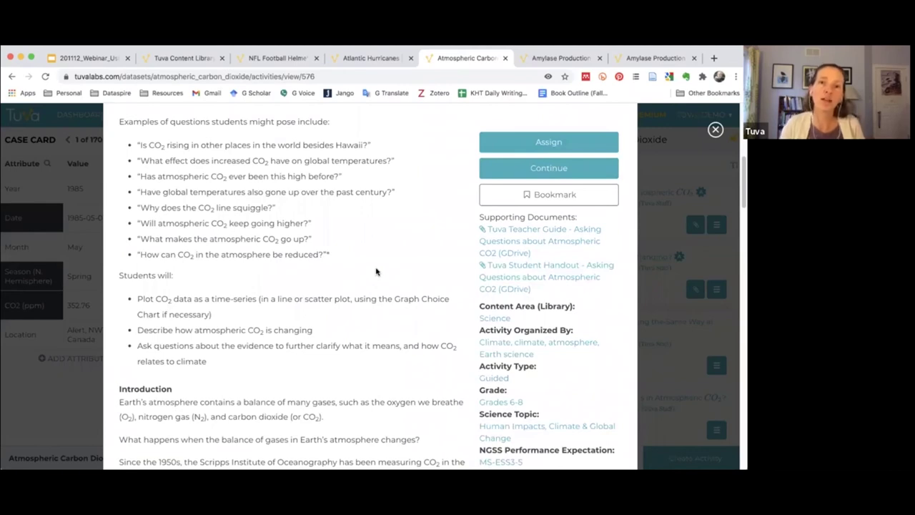
{"action": "scroll", "coordinate": [373, 271], "scroll_direction": "down", "scroll_amount": 8}
{"action": "scroll", "coordinate": [375, 266], "scroll_direction": "down", "scroll_amount": 7}
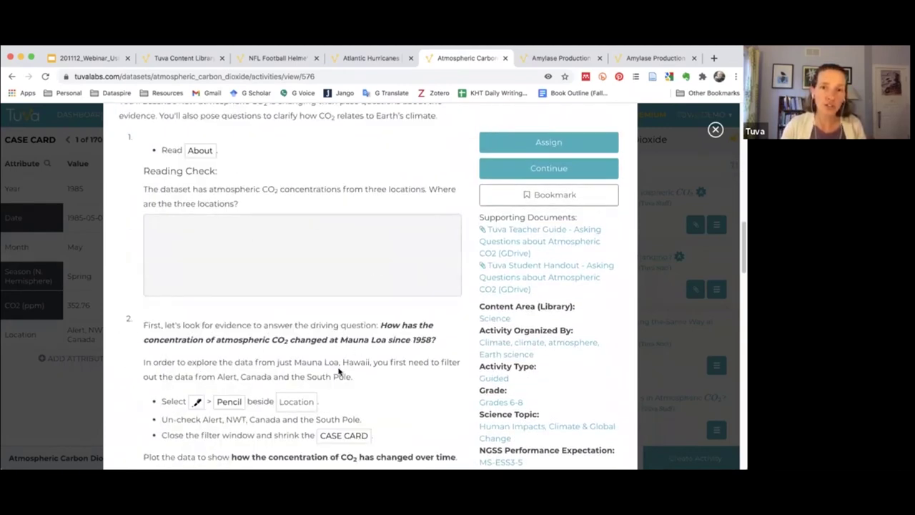
{"action": "scroll", "coordinate": [527, 358], "scroll_direction": "down", "scroll_amount": 4}
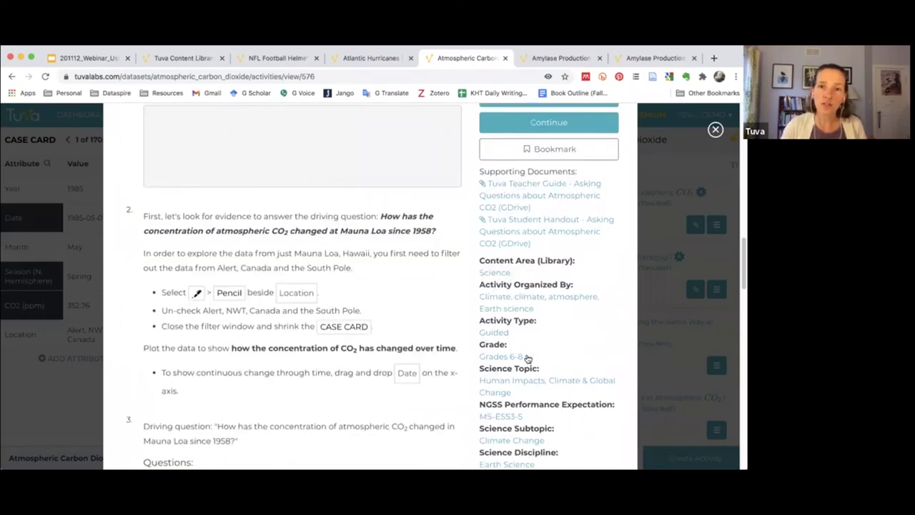
{"action": "scroll", "coordinate": [528, 357], "scroll_direction": "down", "scroll_amount": 2}
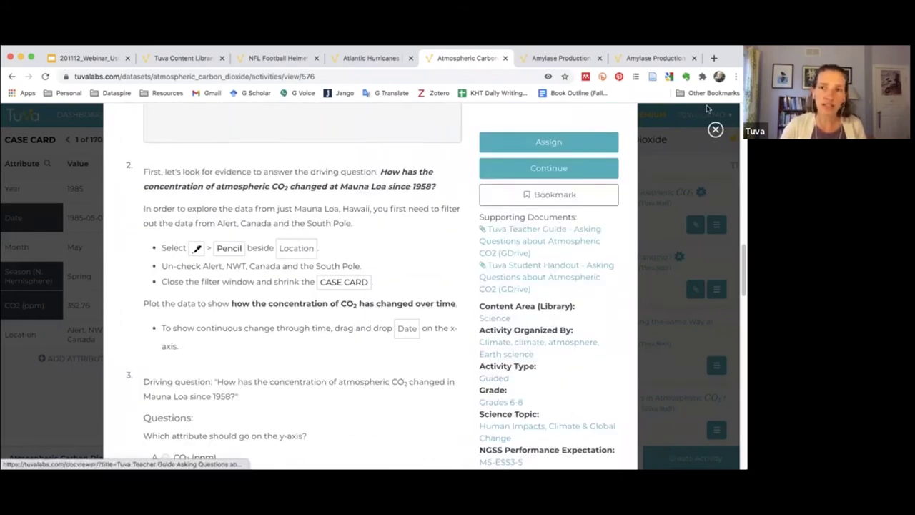
{"action": "left_click", "coordinate": [714, 129]}
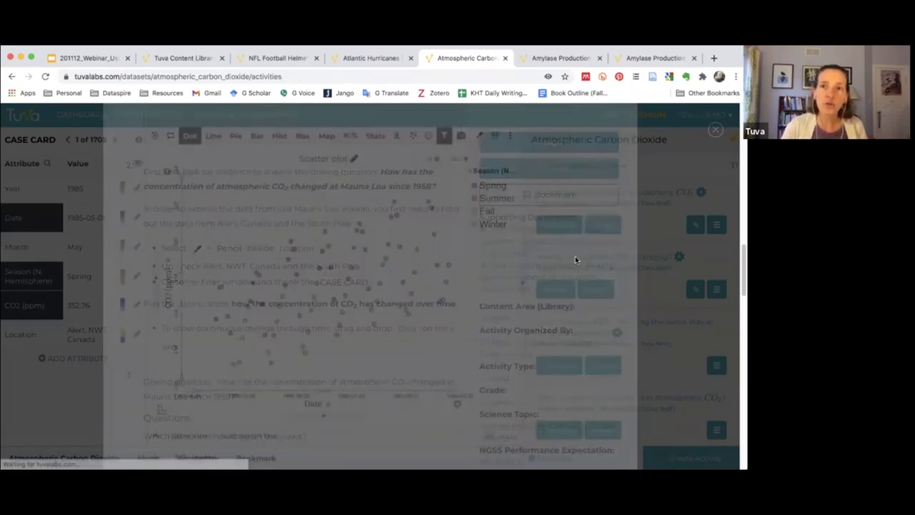
Open the "How is Atmospheric CO2 Changing?" activity for review and advance from its introduction to Step 1
{"action": "left_click", "coordinate": [556, 289]}
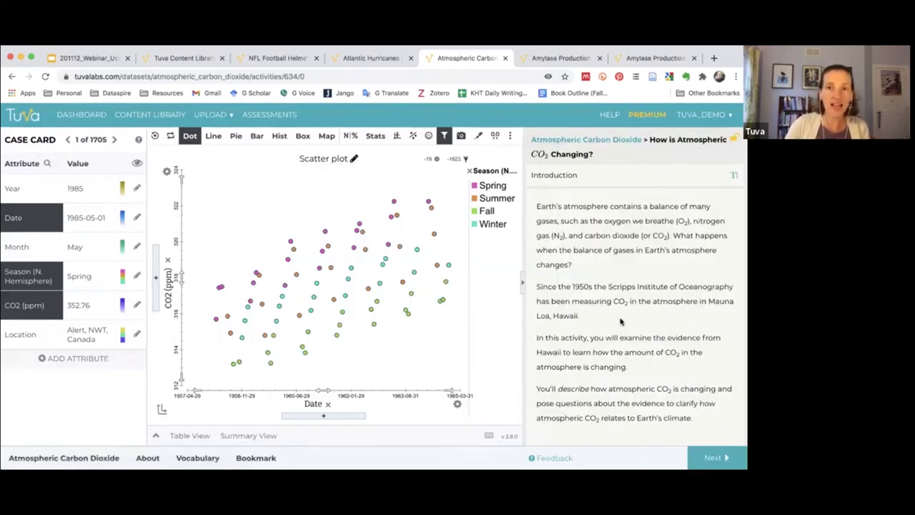
{"action": "left_click", "coordinate": [712, 452]}
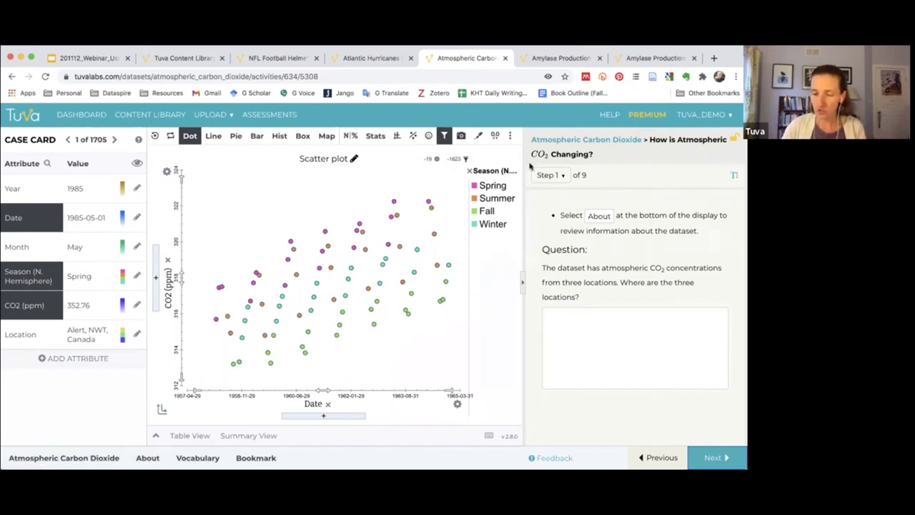
Switch back to the webinar slides
{"action": "left_click", "coordinate": [91, 58]}
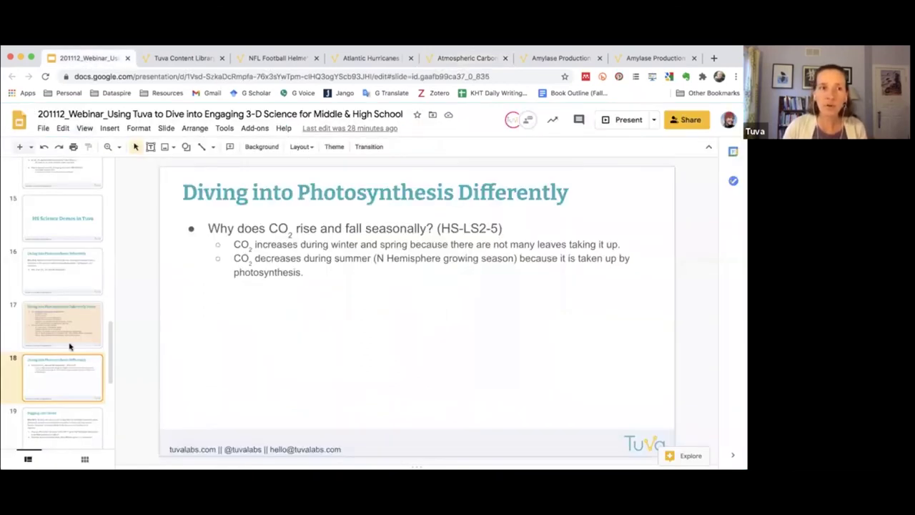